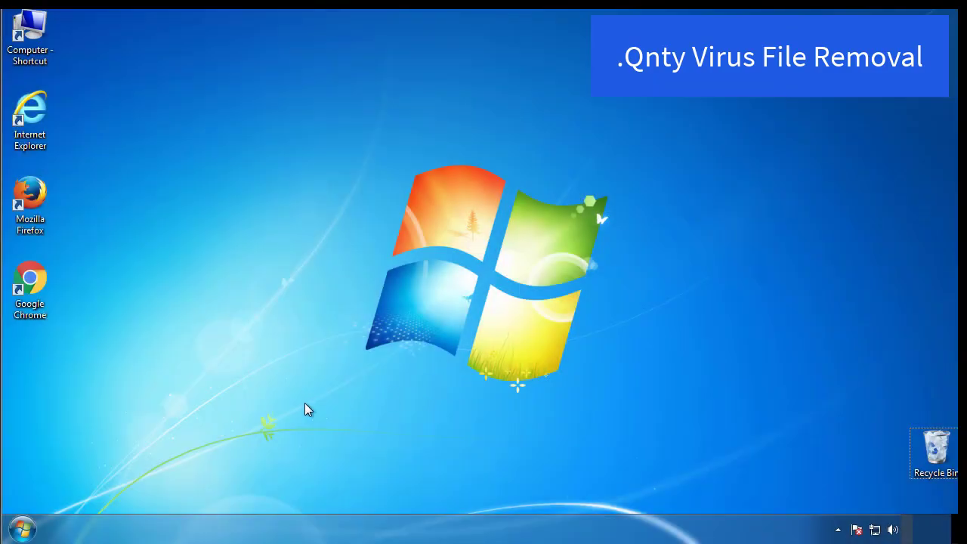
Enable Safe boot with the Minimal option in System Configuration (msconfig), restart the computer, and dismiss the safe mode help window.
click(26, 528)
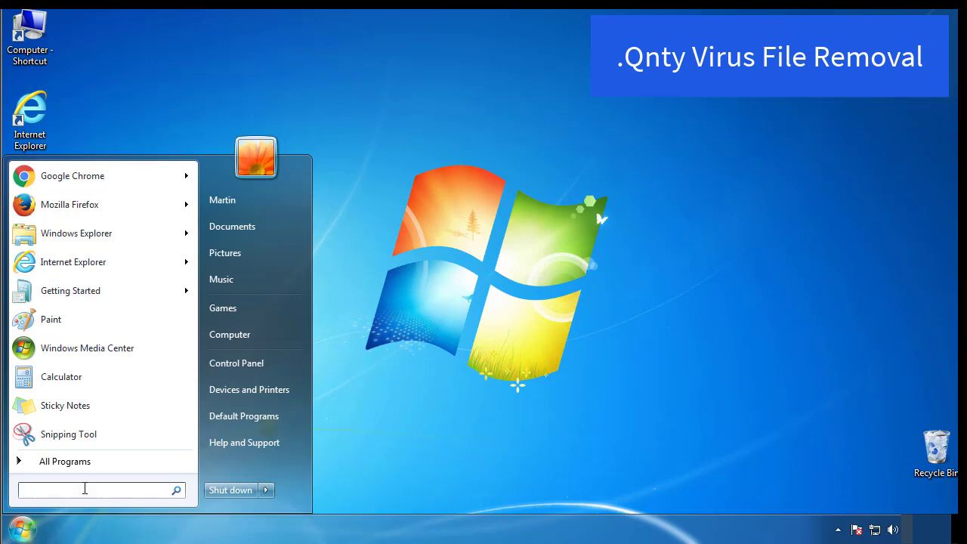
text(msconfig)
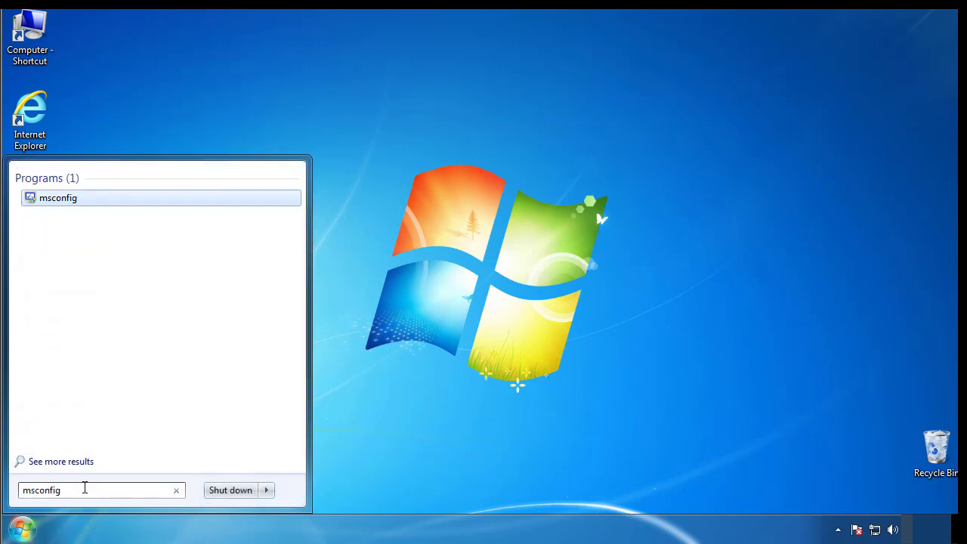
key(Return)
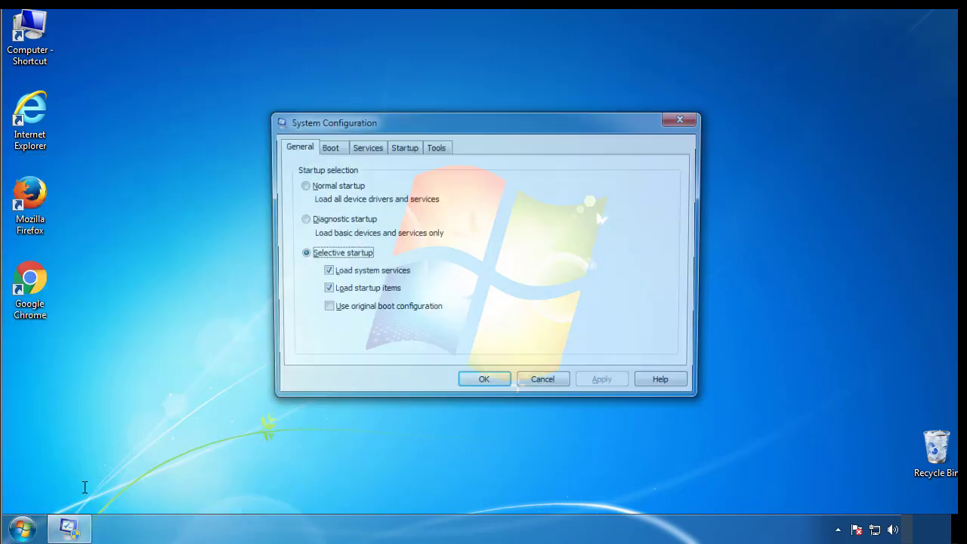
click(326, 148)
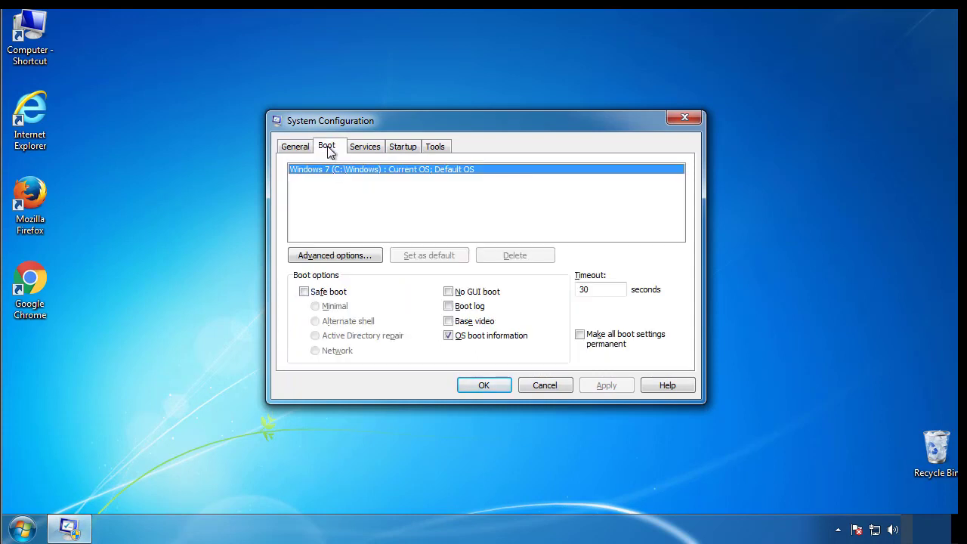
click(304, 291)
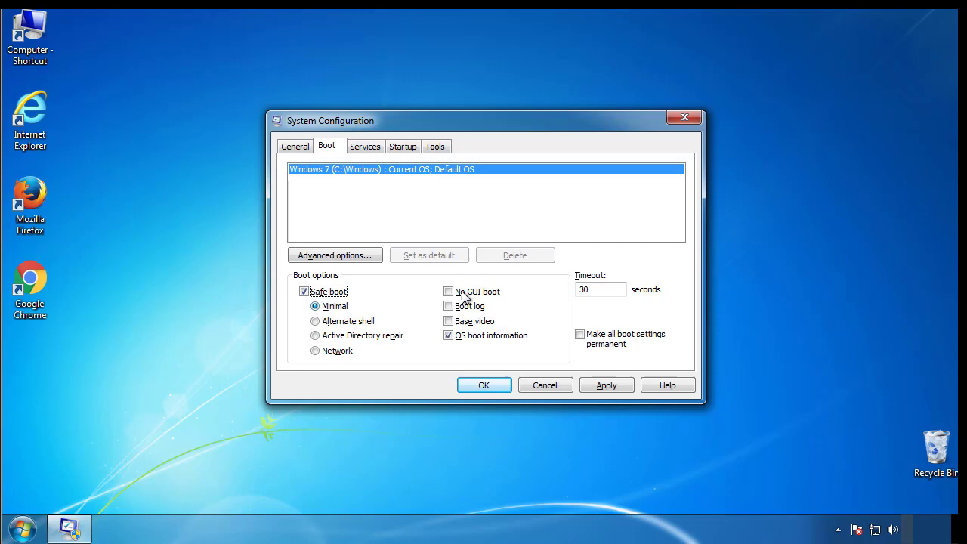
click(497, 390)
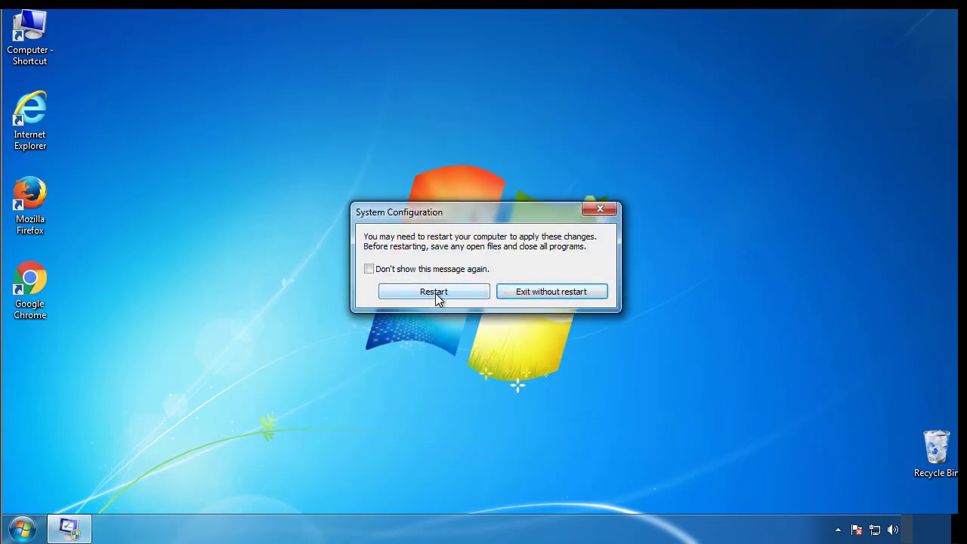
click(436, 293)
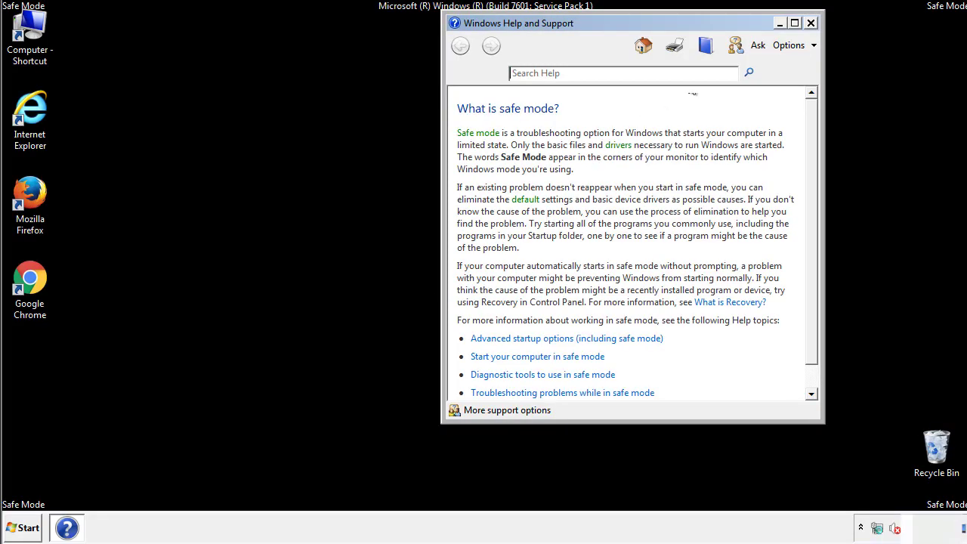
click(810, 22)
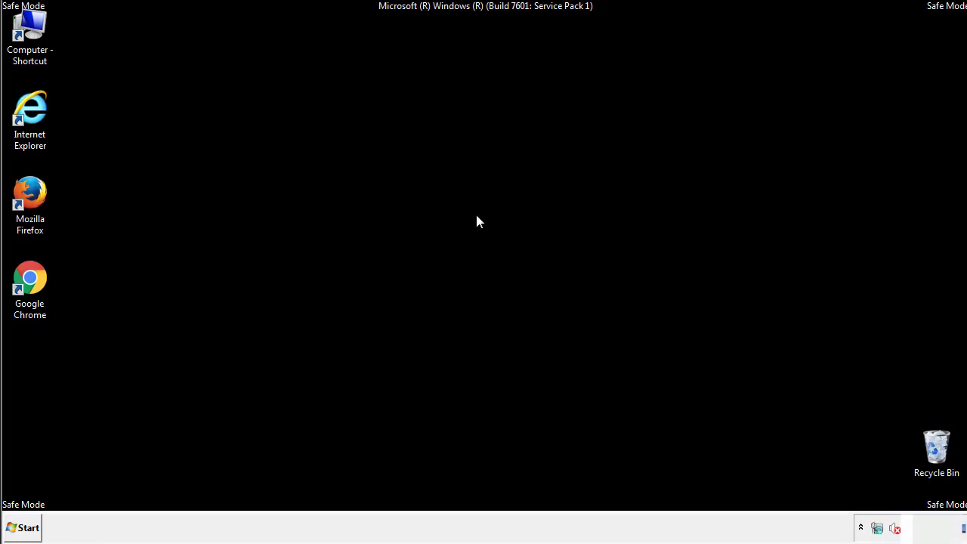
Set Folder Options in Control Panel to show hidden files, folders, and drives, and close Control Panel.
click(29, 526)
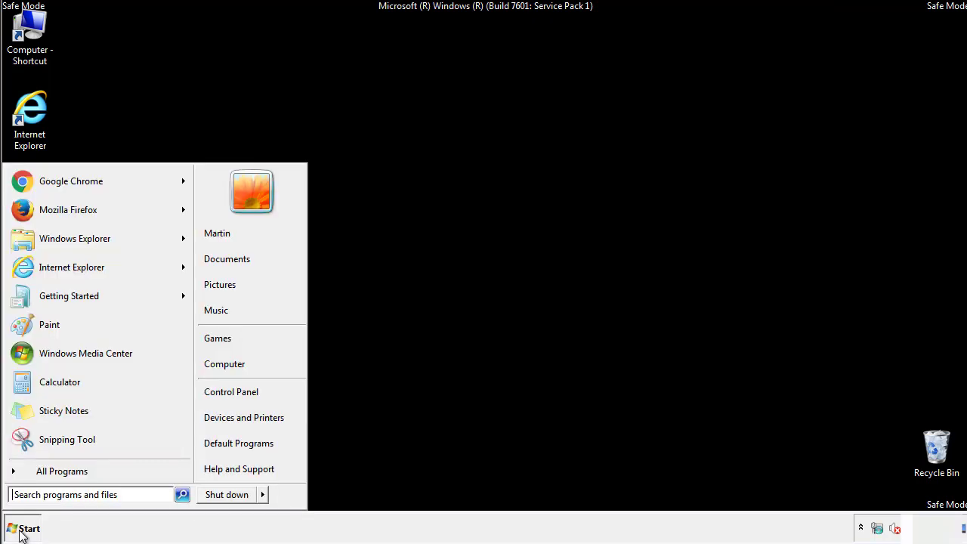
click(241, 389)
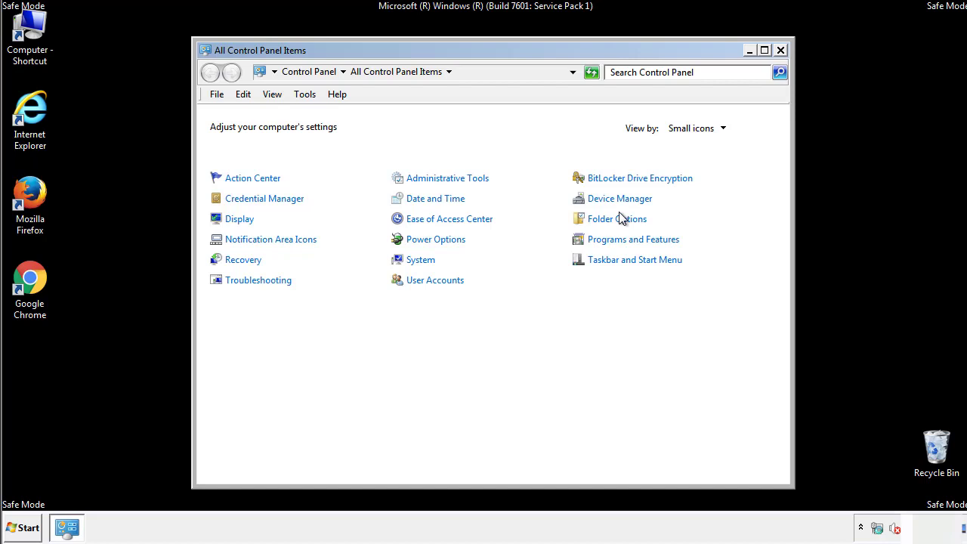
click(620, 221)
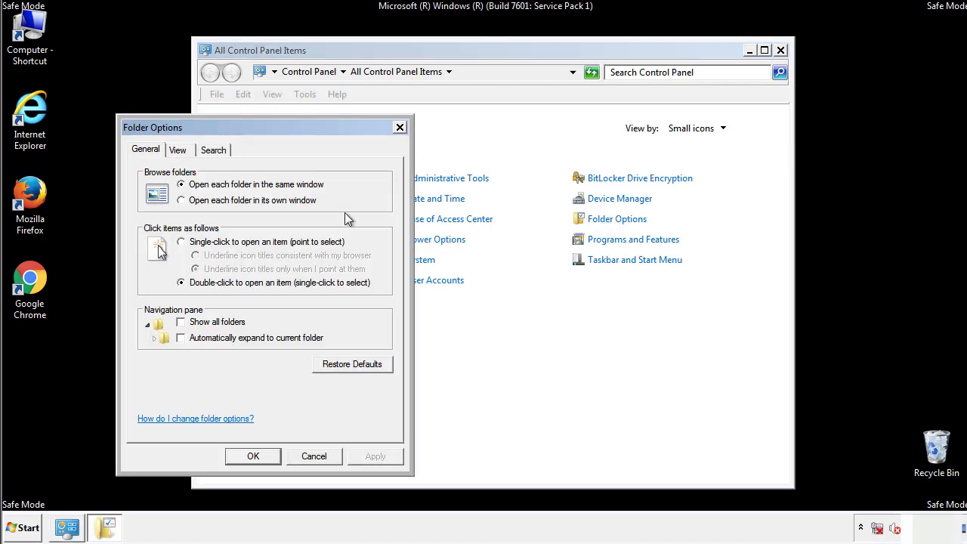
click(178, 151)
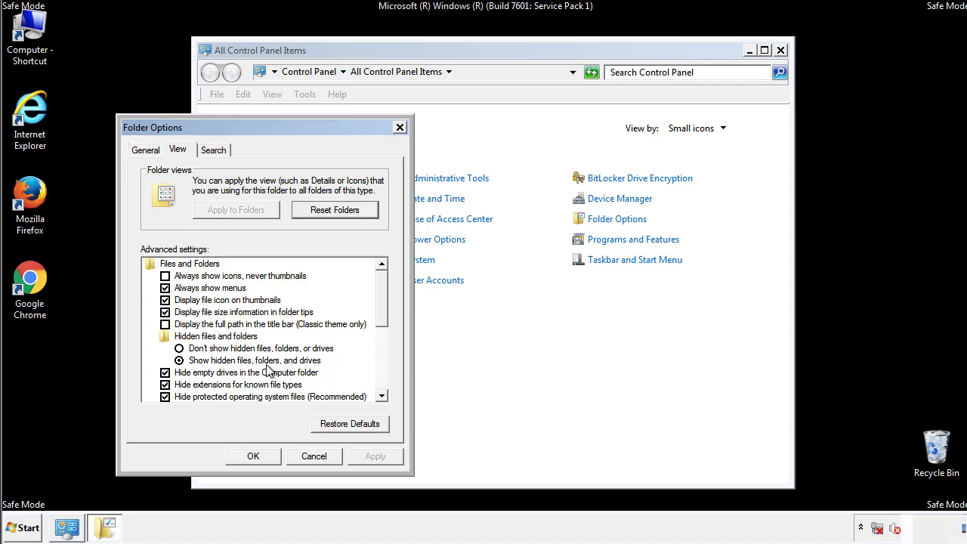
click(260, 453)
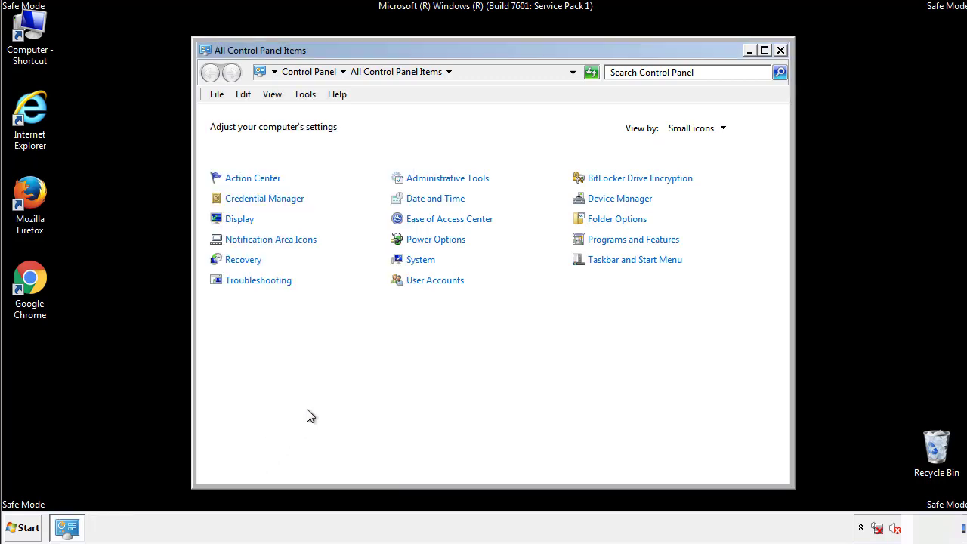
click(781, 50)
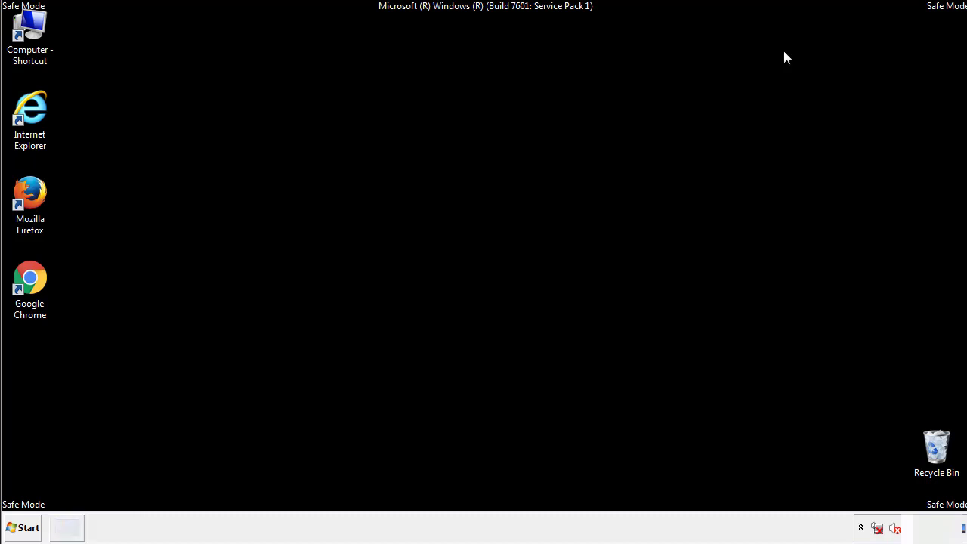
Browse the local disk to the folder C:\Windows\System32\drivers\etc.
double_click(30, 29)
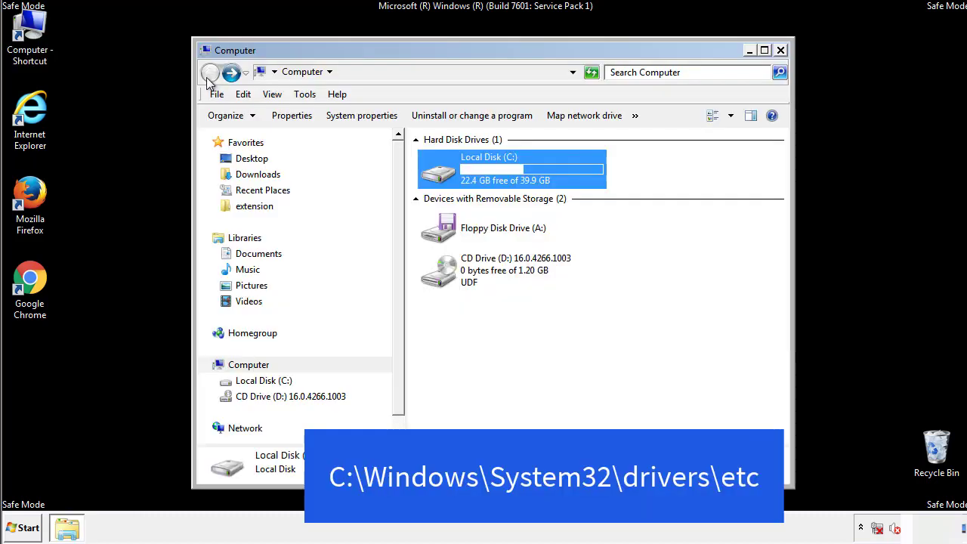
double_click(446, 176)
double_click(443, 276)
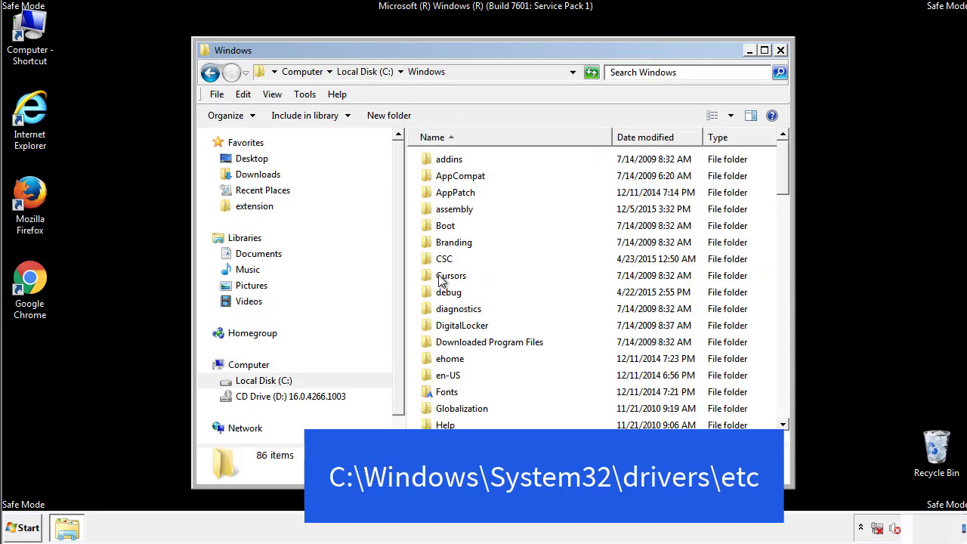
scroll(444, 340, down, 2)
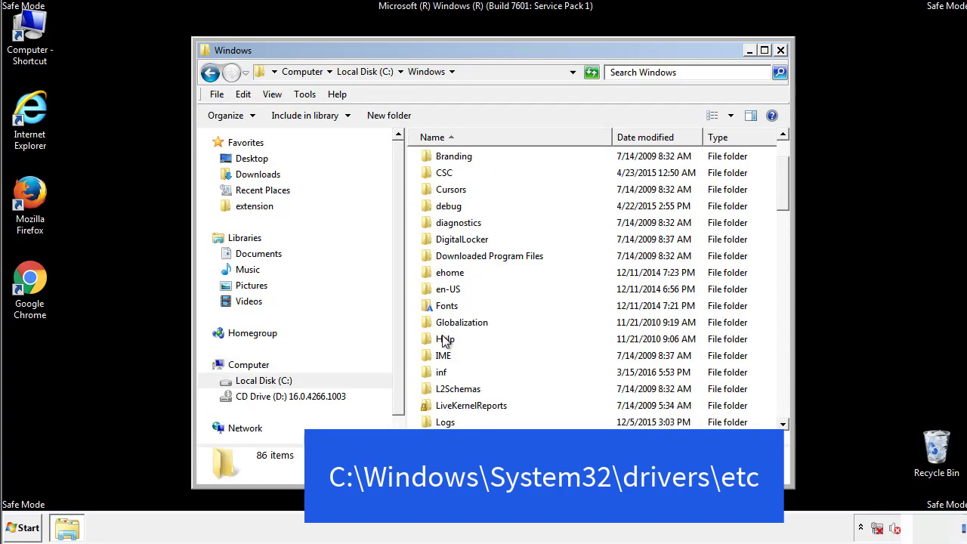
scroll(444, 342, down, 7)
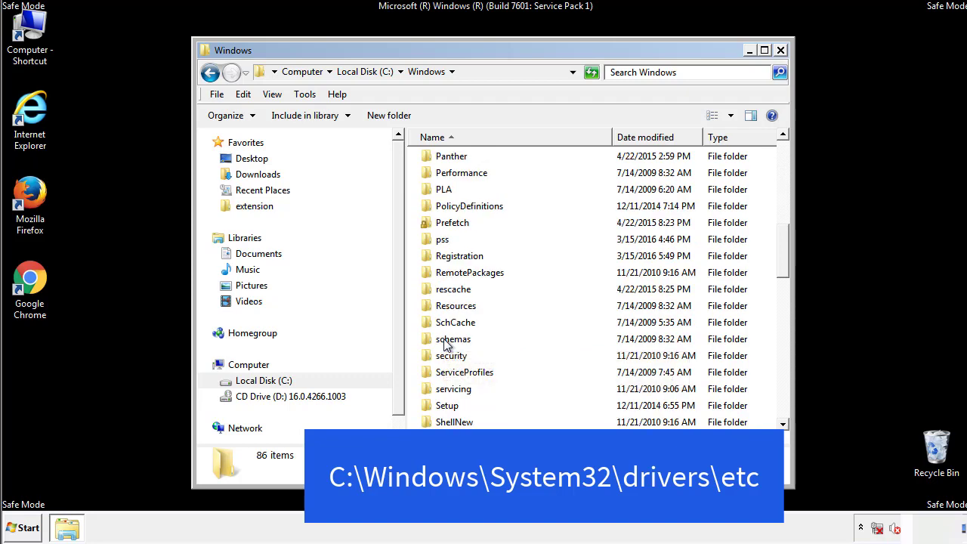
scroll(445, 342, down, 2)
double_click(458, 390)
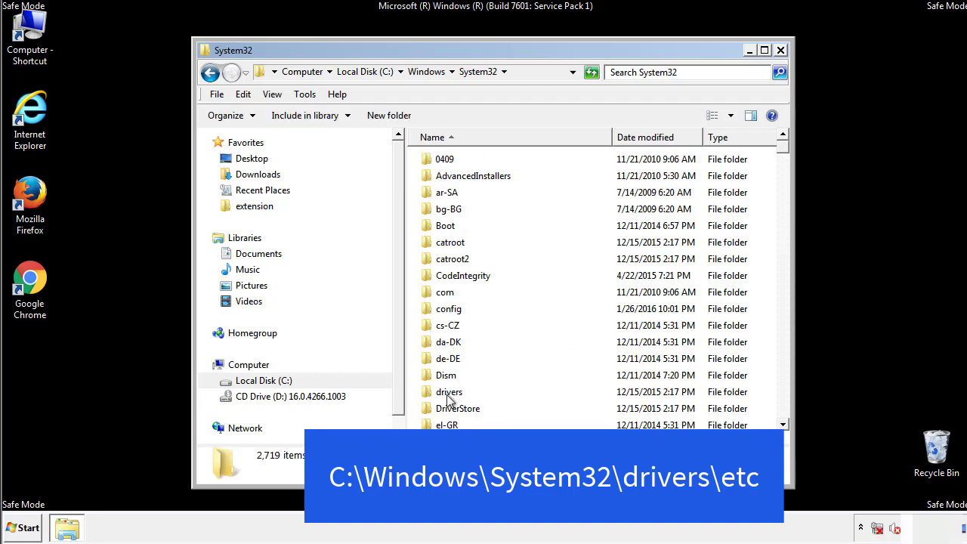
double_click(448, 393)
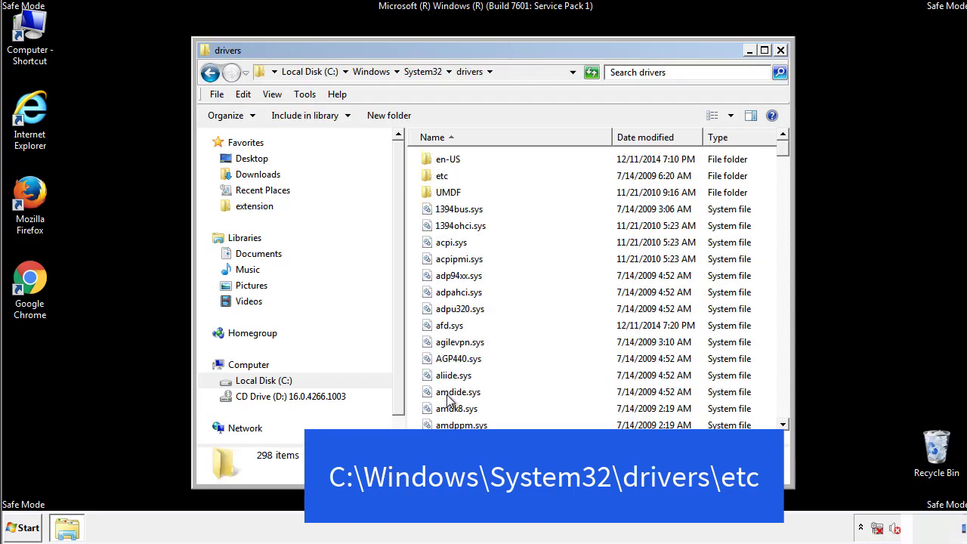
double_click(431, 181)
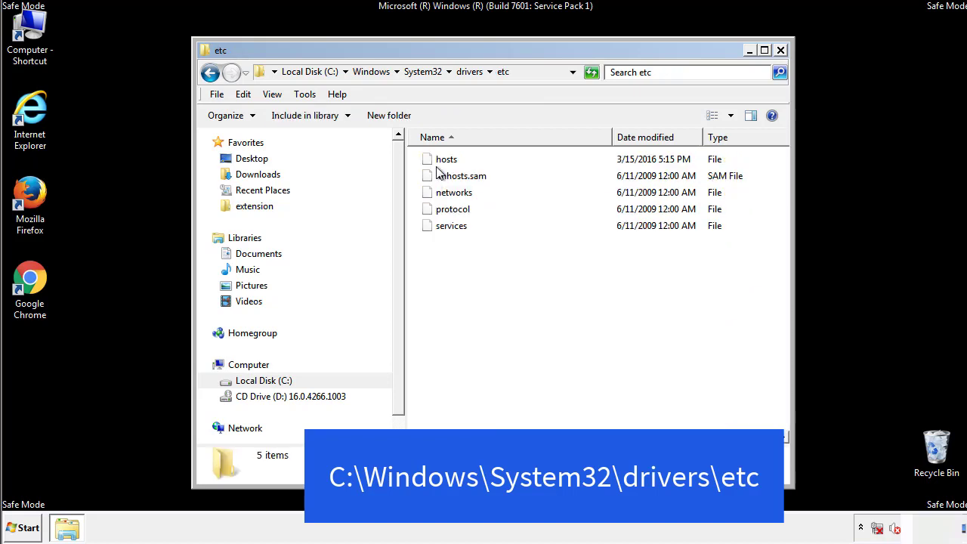
Open the hosts file with Notepad and move its window fully into view.
double_click(439, 160)
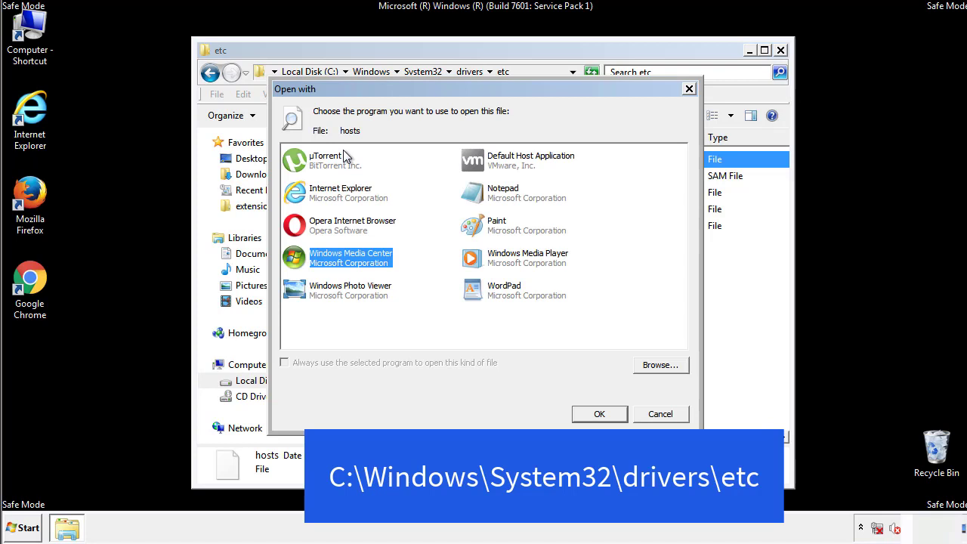
click(489, 197)
click(599, 414)
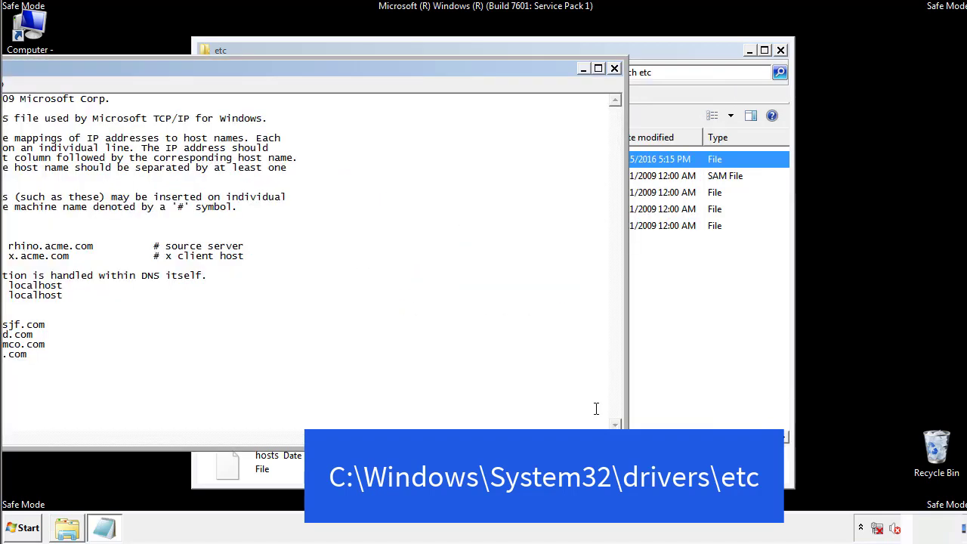
drag(395, 68, 615, 82)
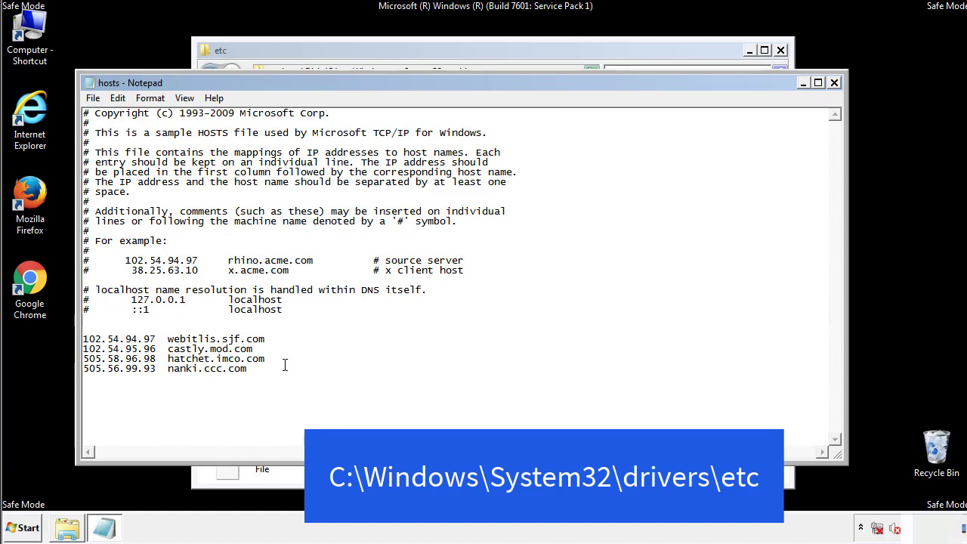
Delete the four uncommented IP-to-host entries below the localhost lines in the hosts file, and close the file and its folder.
drag(270, 369, 102, 335)
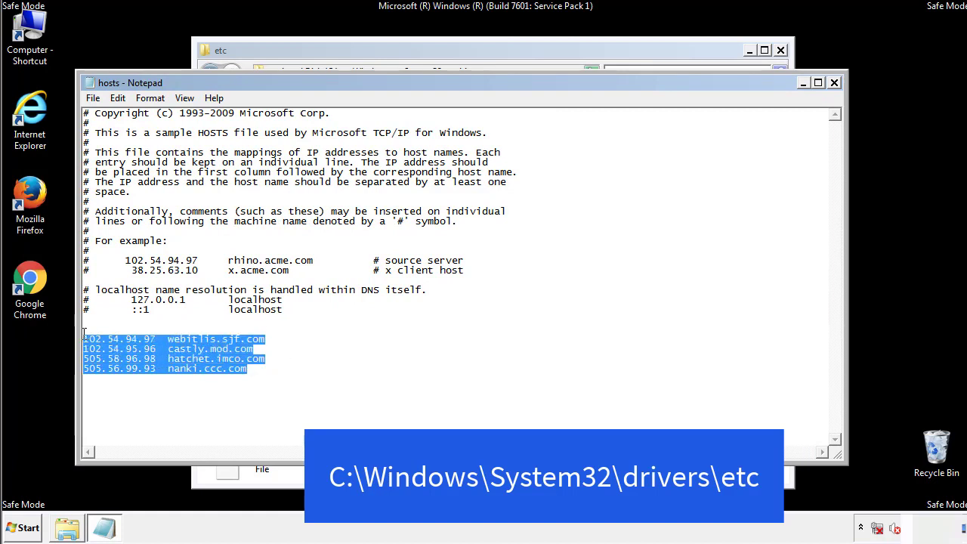
key(Delete)
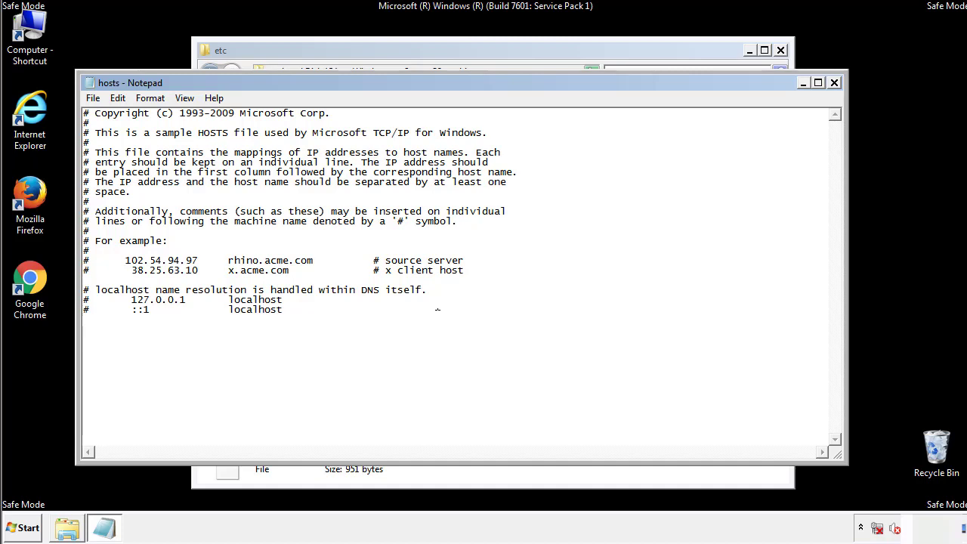
click(834, 83)
click(428, 277)
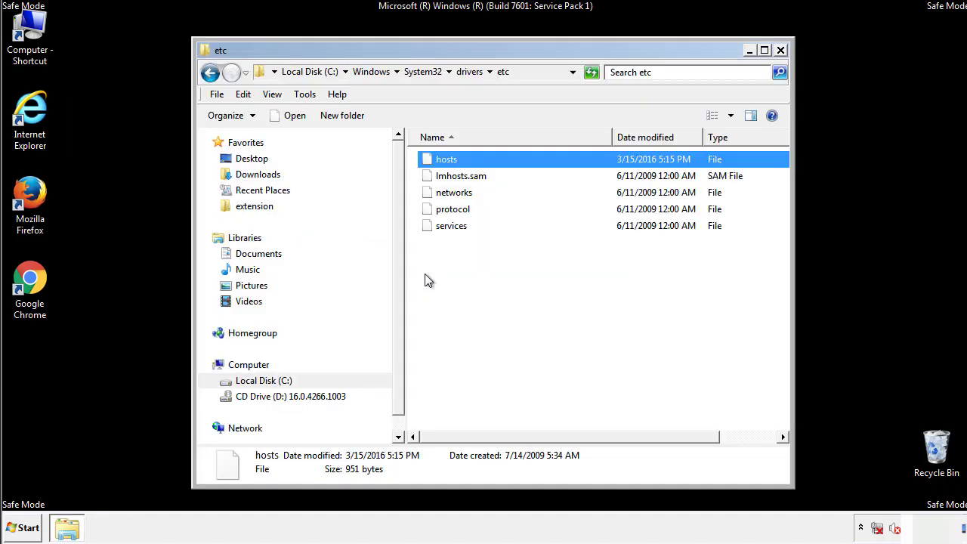
click(780, 51)
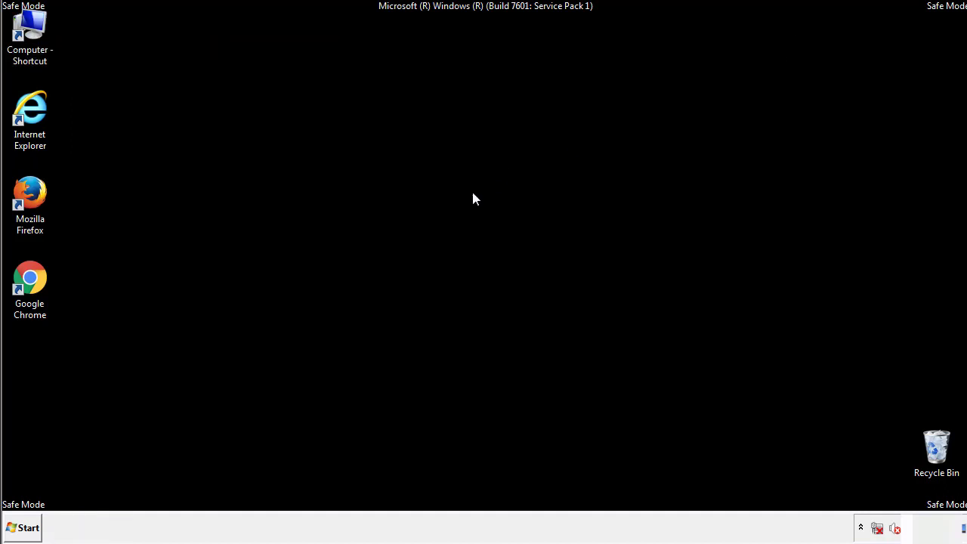
Open the current user's Startup folder from the list of all programs.
click(29, 527)
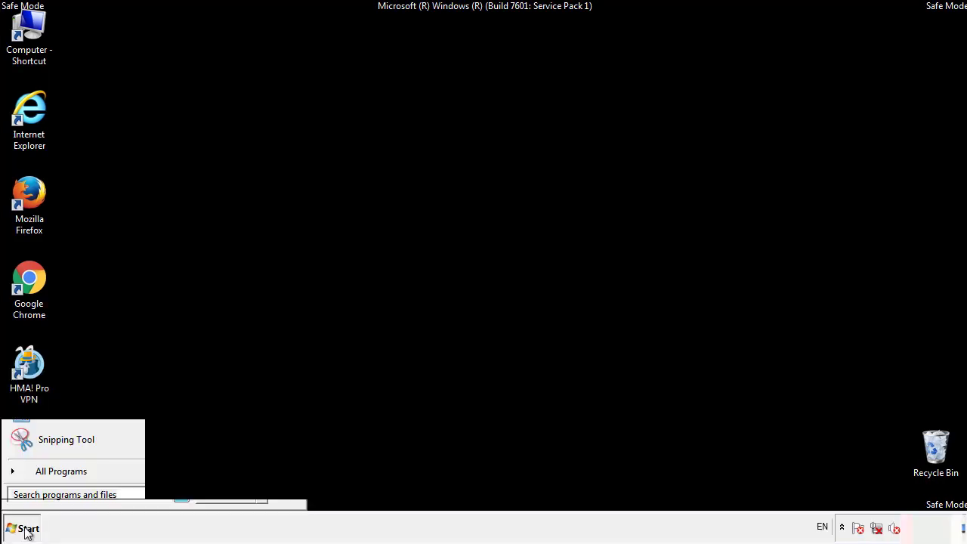
click(43, 477)
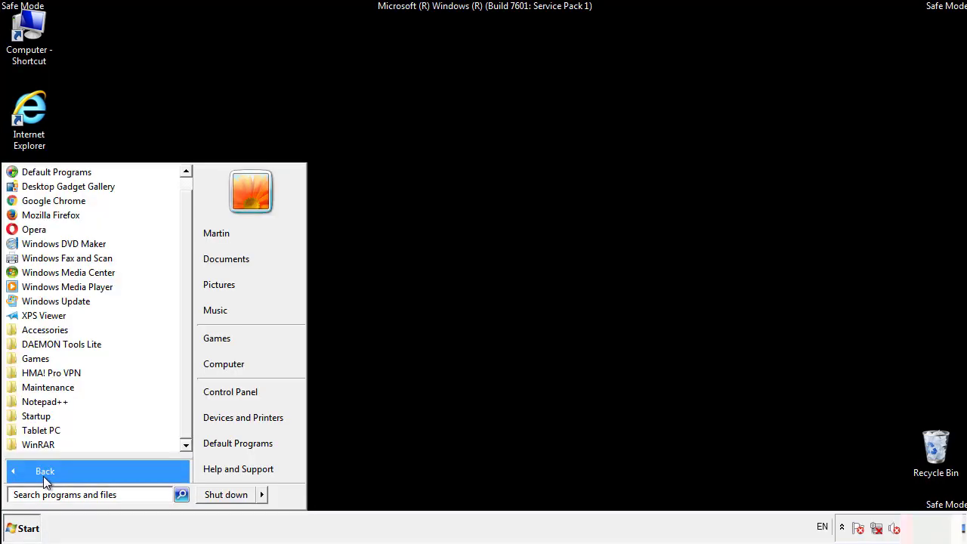
right_click(37, 414)
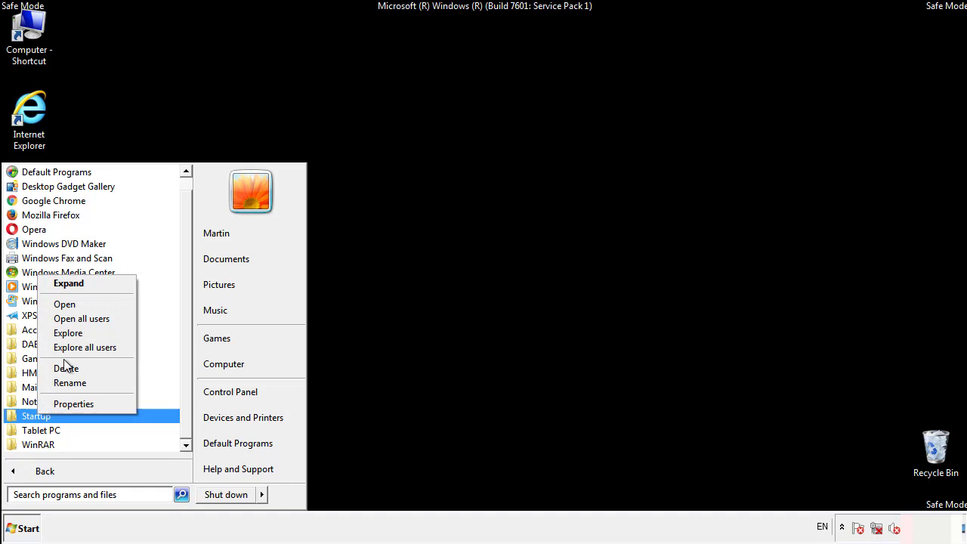
click(73, 304)
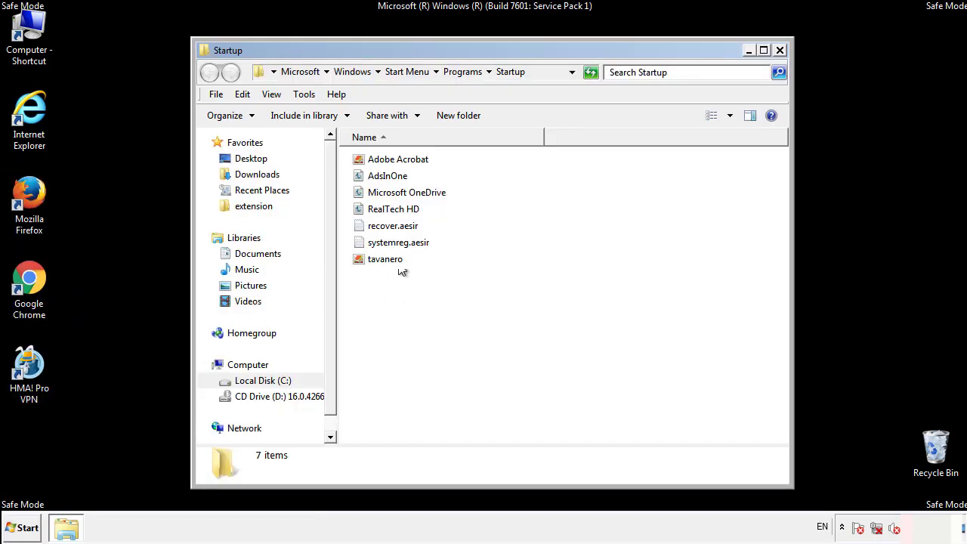
Delete AdsInOne, recover.aesir, systemreg.aesir and tavanero from the Startup folder, and close the folder.
click(394, 179)
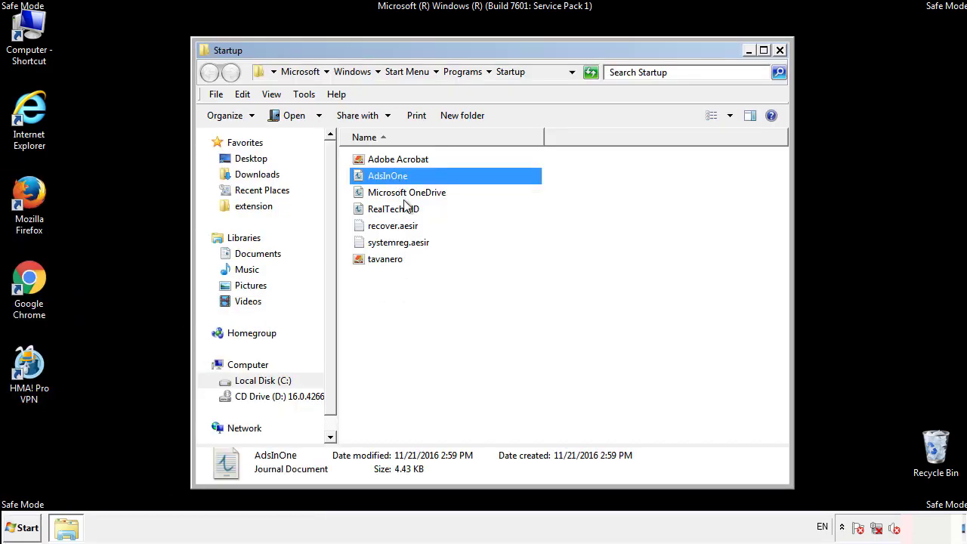
ctrl+click(393, 226)
ctrl+click(400, 242)
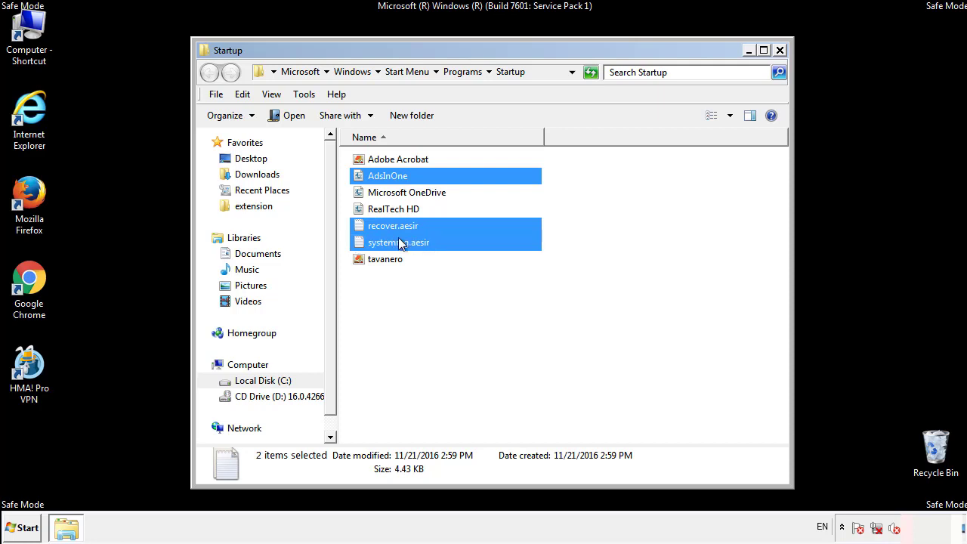
ctrl+click(386, 259)
right_click(382, 260)
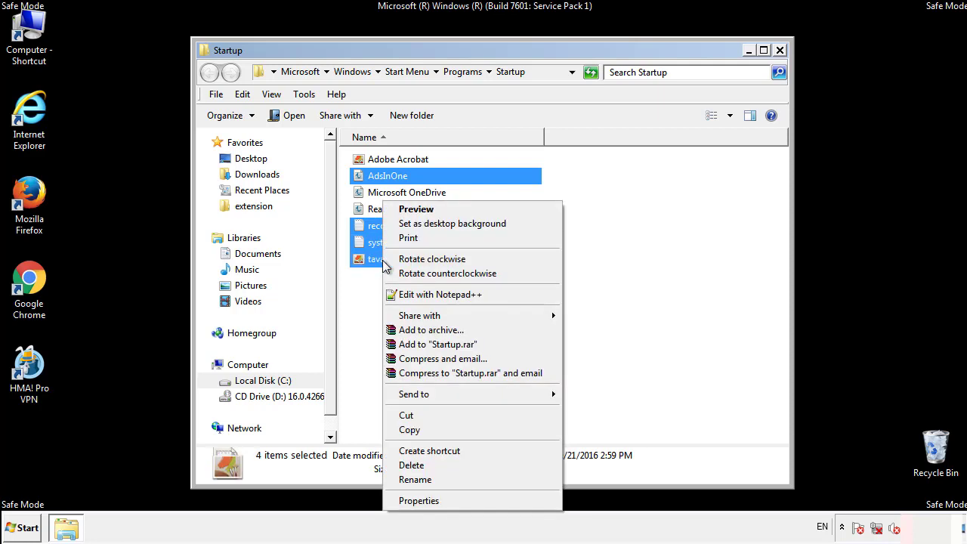
click(410, 464)
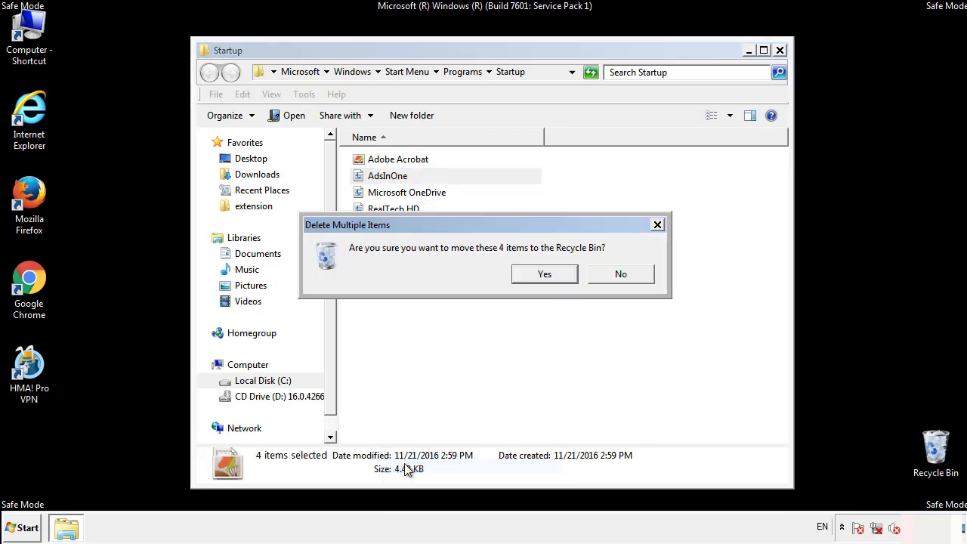
click(535, 275)
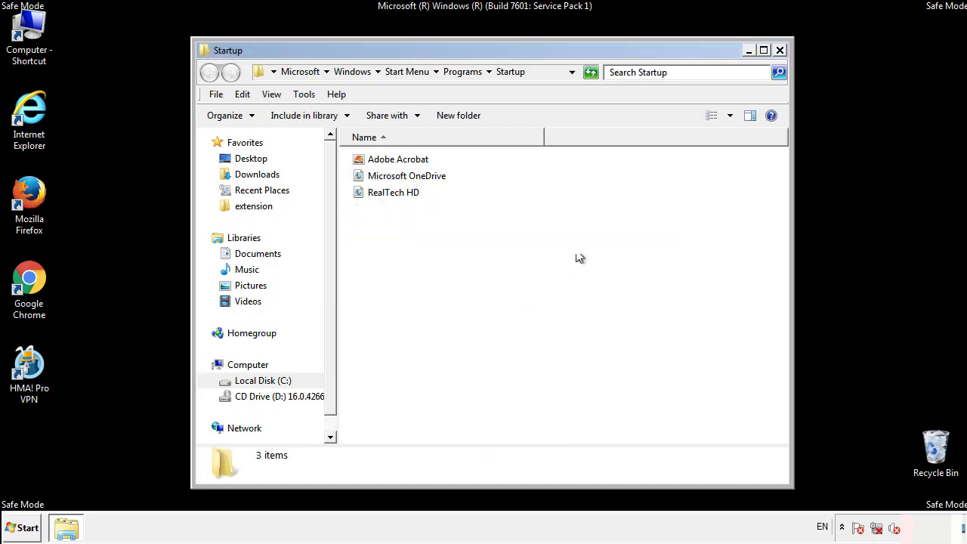
click(780, 48)
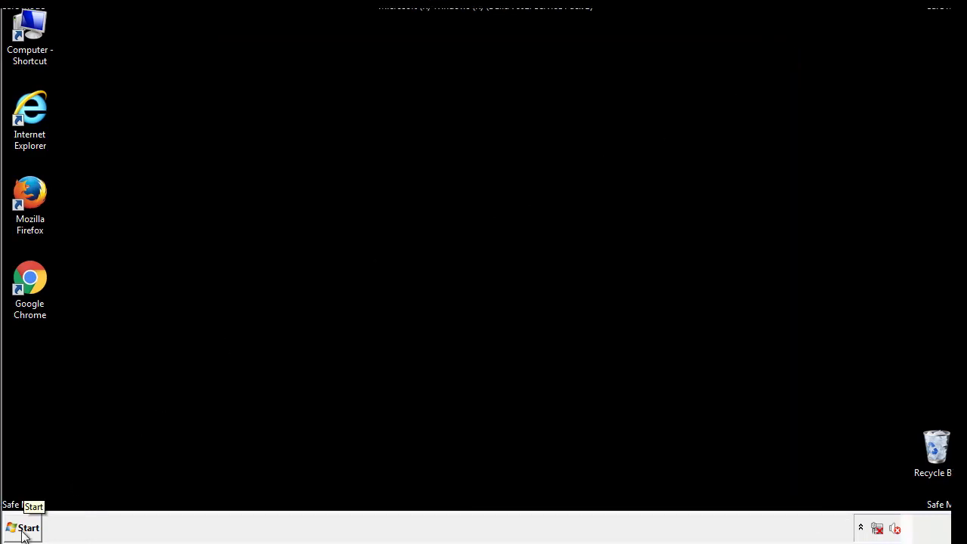
Search for regedit and launch the Registry Editor.
click(23, 529)
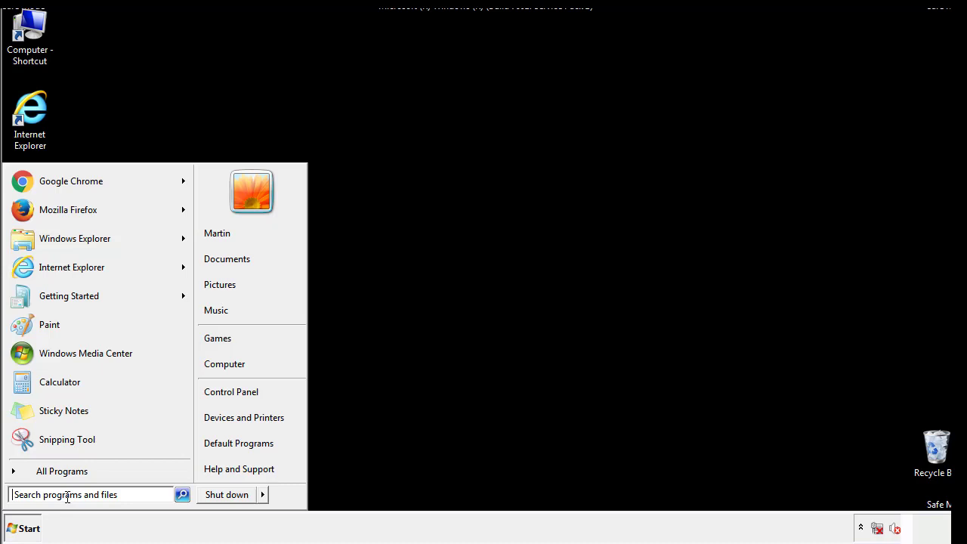
text(reged)
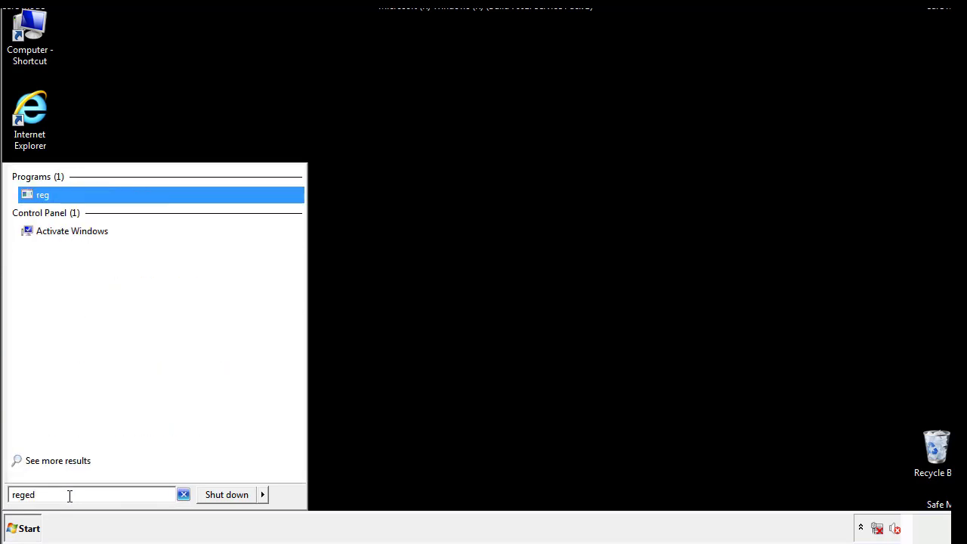
text(it)
key(Return)
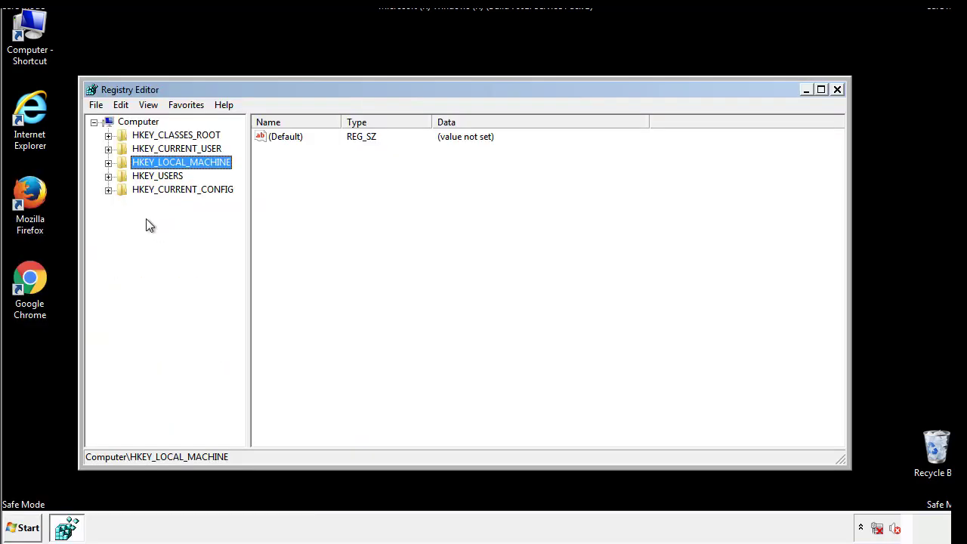
Browse the registry to the key HKEY_LOCAL_MACHINE\SOFTWARE\Microsoft\Windows\CurrentVersion\Run and show its values.
click(108, 163)
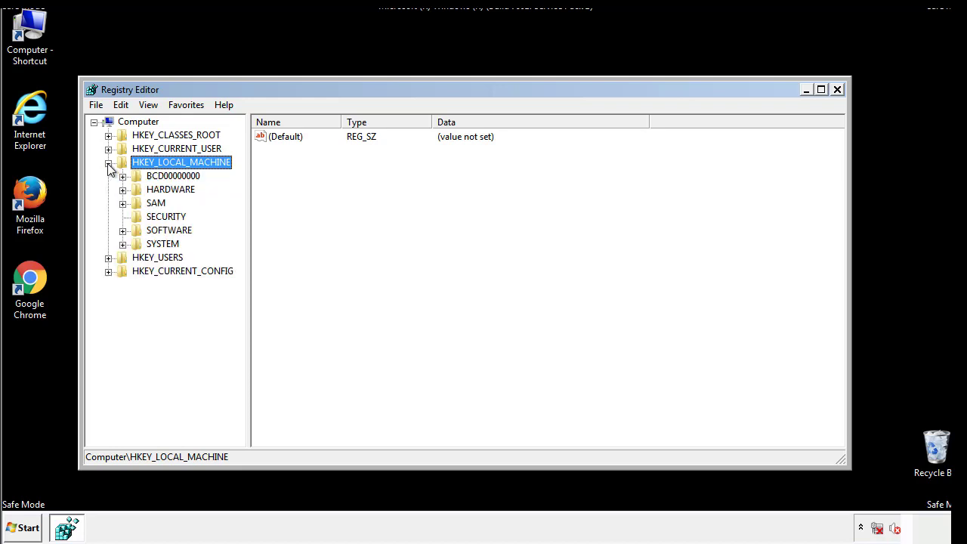
click(123, 231)
scroll(238, 223, down, 1)
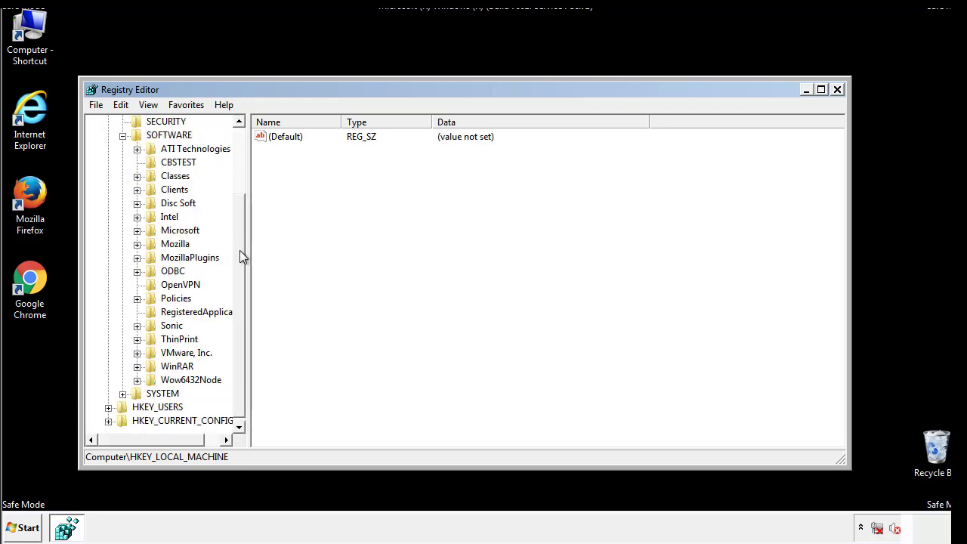
click(137, 231)
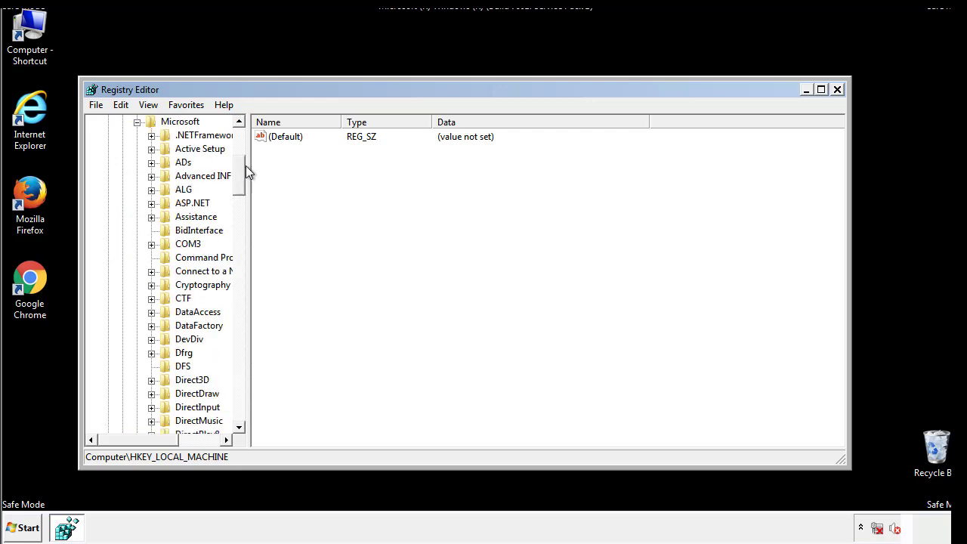
mouse_move(240, 189)
mouse_down()
mouse_move(239, 396)
mouse_move(239, 383)
mouse_up()
click(151, 230)
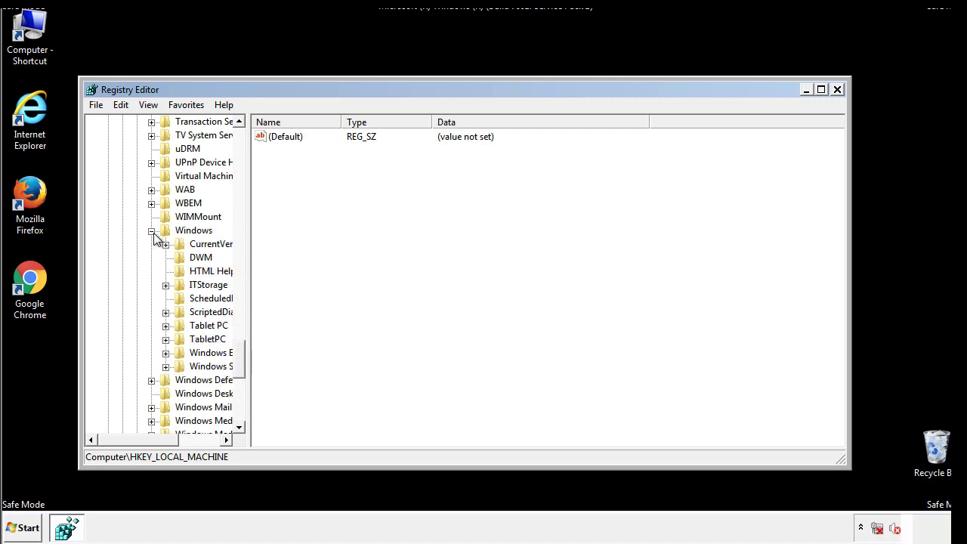
drag(133, 440, 159, 444)
click(125, 244)
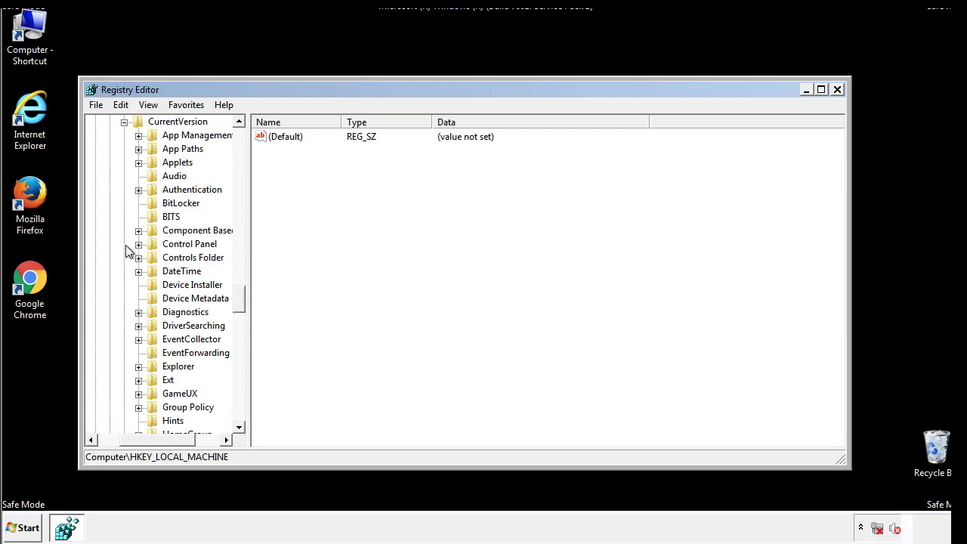
drag(244, 302, 238, 350)
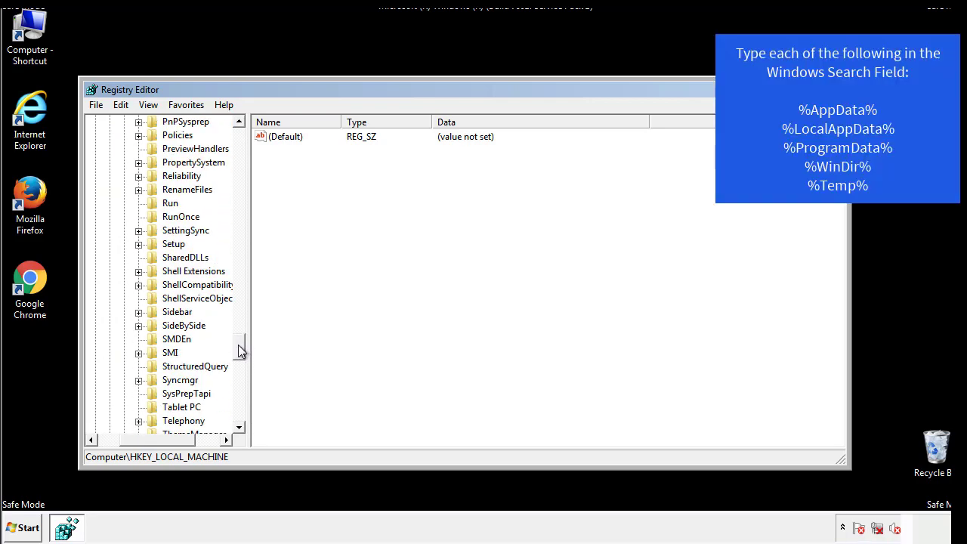
click(160, 203)
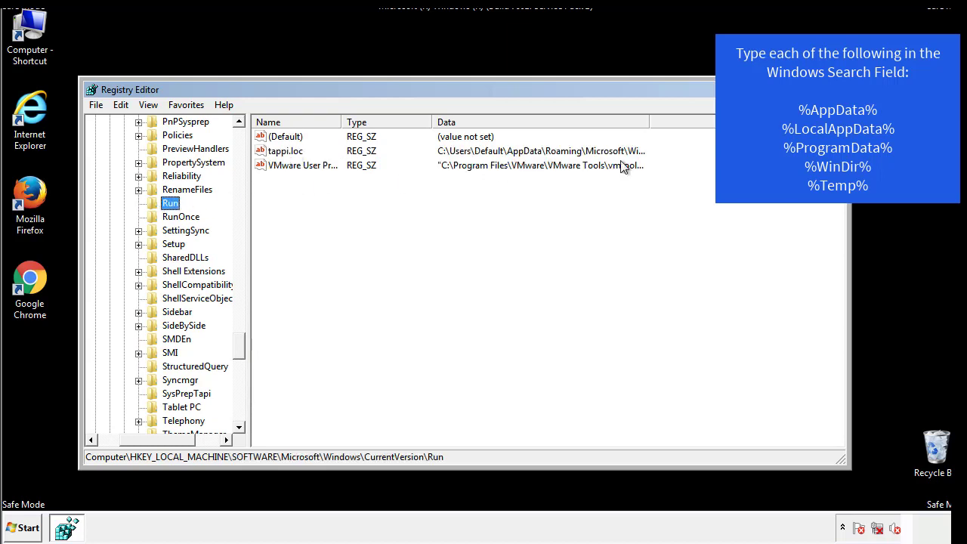
Delete the suspicious tappi.loc value from the local machine's Run key.
click(281, 152)
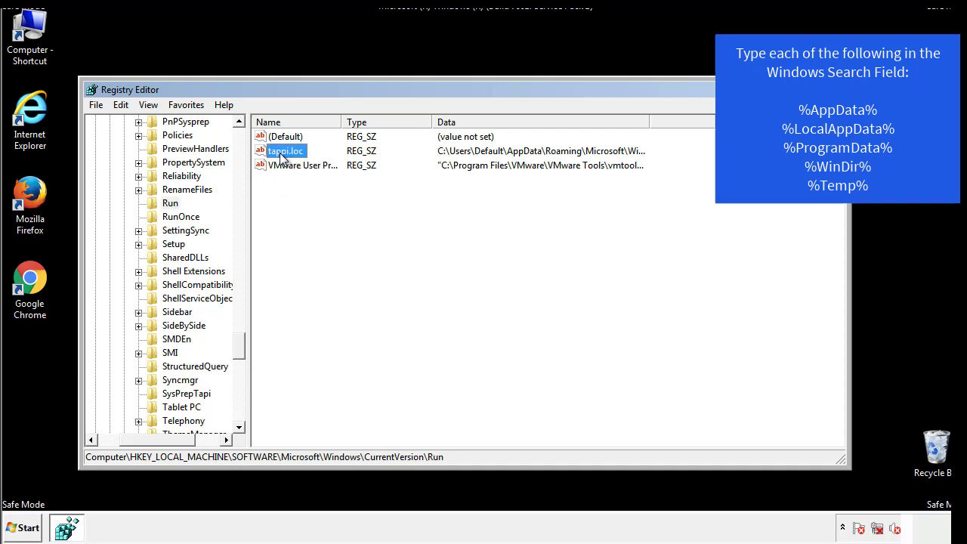
right_click(279, 153)
click(302, 197)
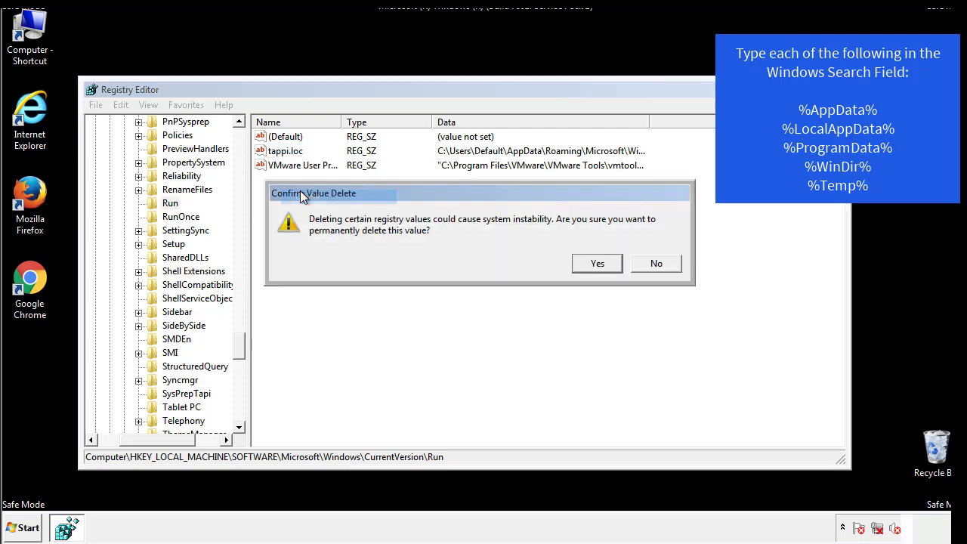
click(588, 266)
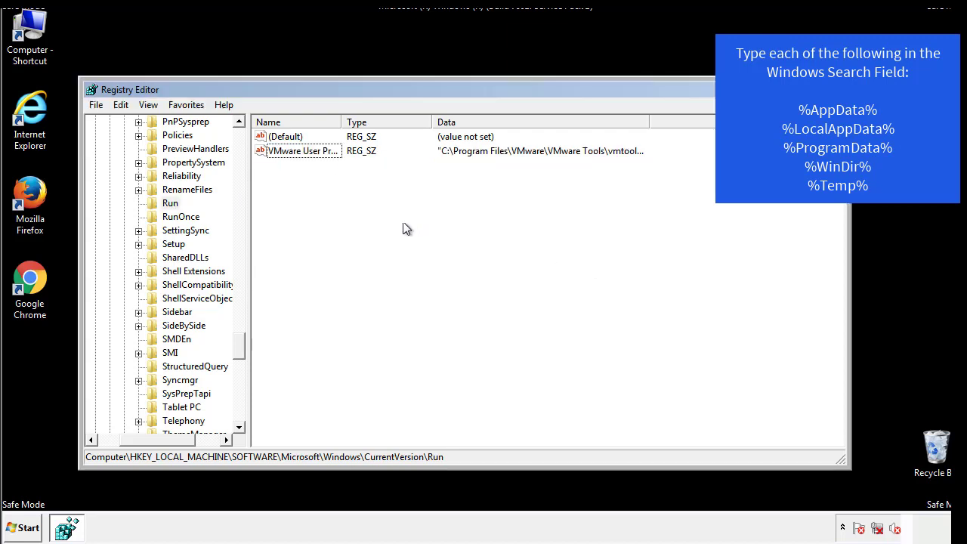
Collapse the whole HKEY_LOCAL_MACHINE branch of the registry tree.
drag(238, 343, 238, 414)
drag(181, 440, 117, 449)
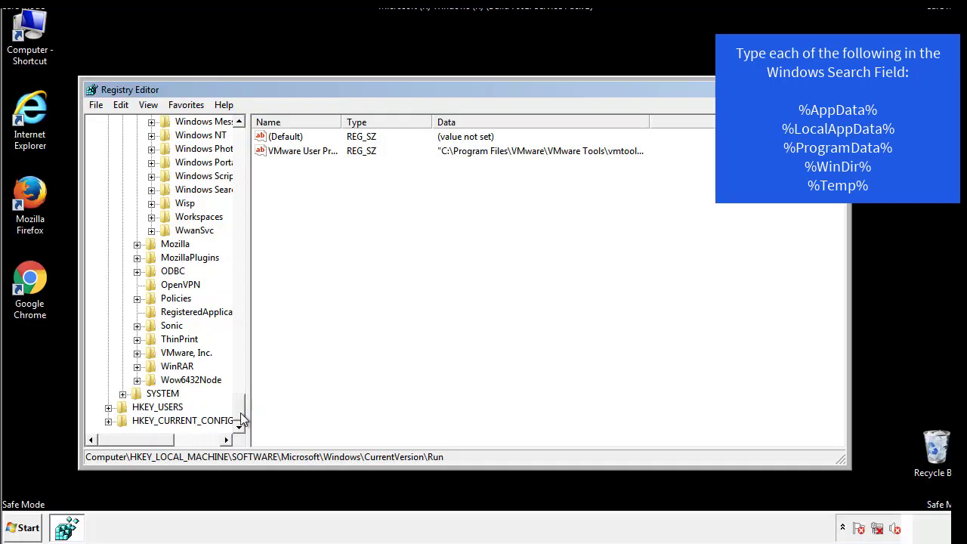
drag(242, 420, 247, 144)
click(108, 161)
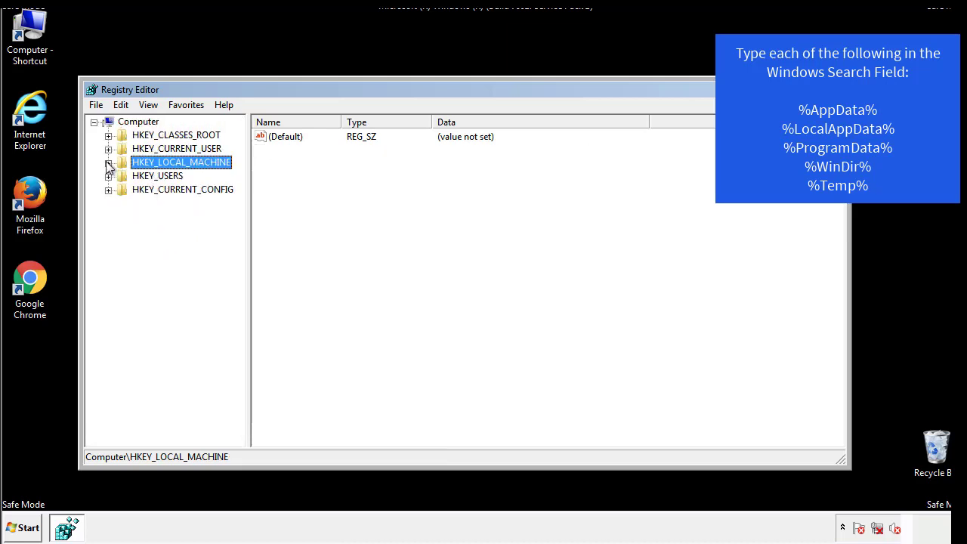
Browse to HKEY_CURRENT_USER\Software\Microsoft\Windows\CurrentVersion\Run and check its values for suspicious startup entries.
click(107, 149)
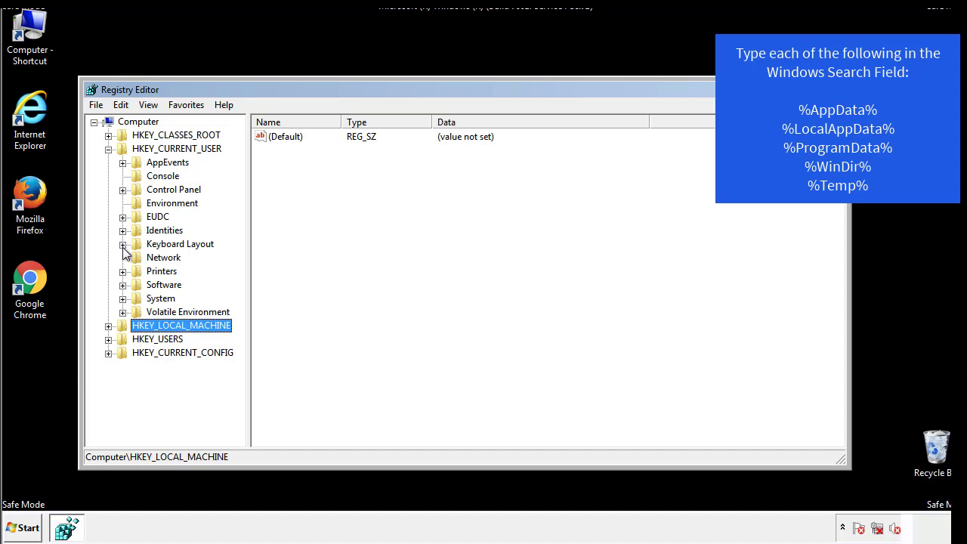
click(123, 285)
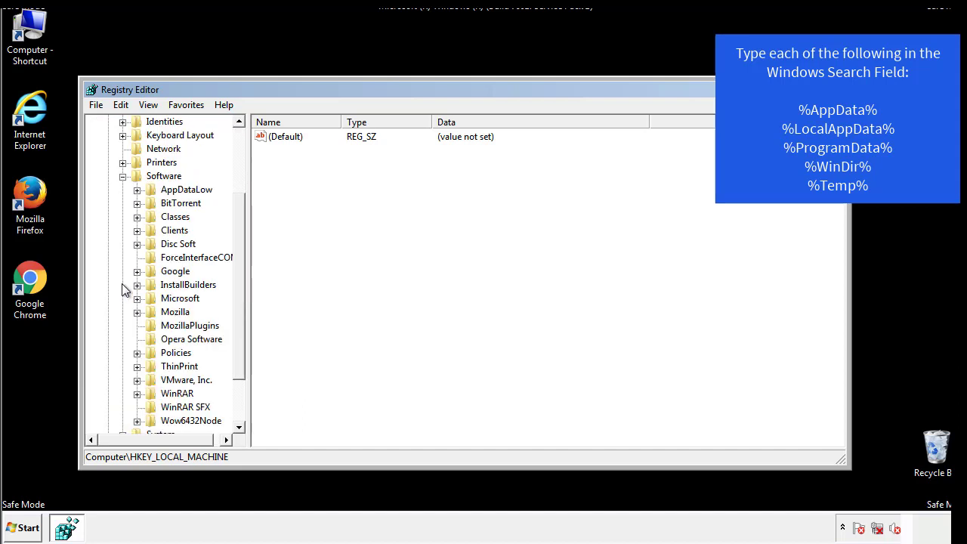
drag(238, 274, 237, 288)
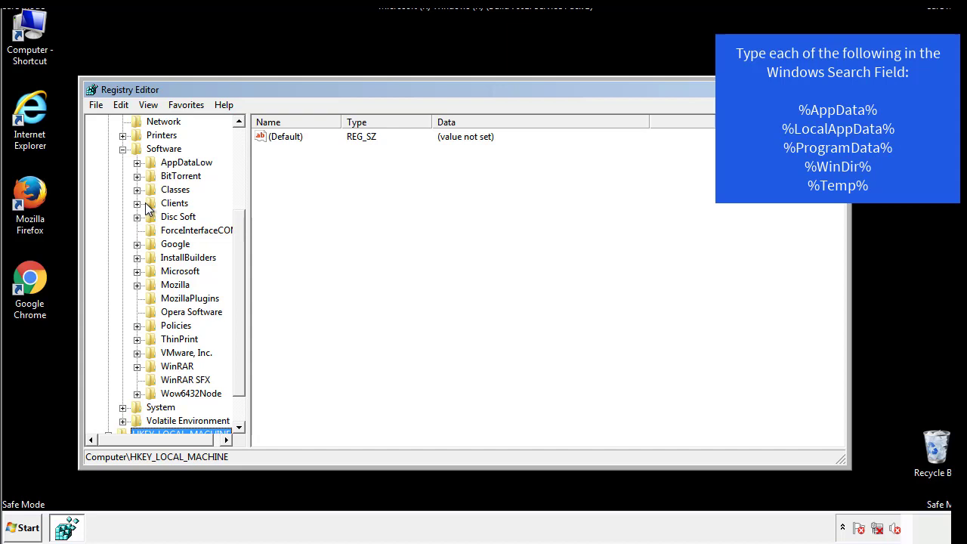
click(137, 271)
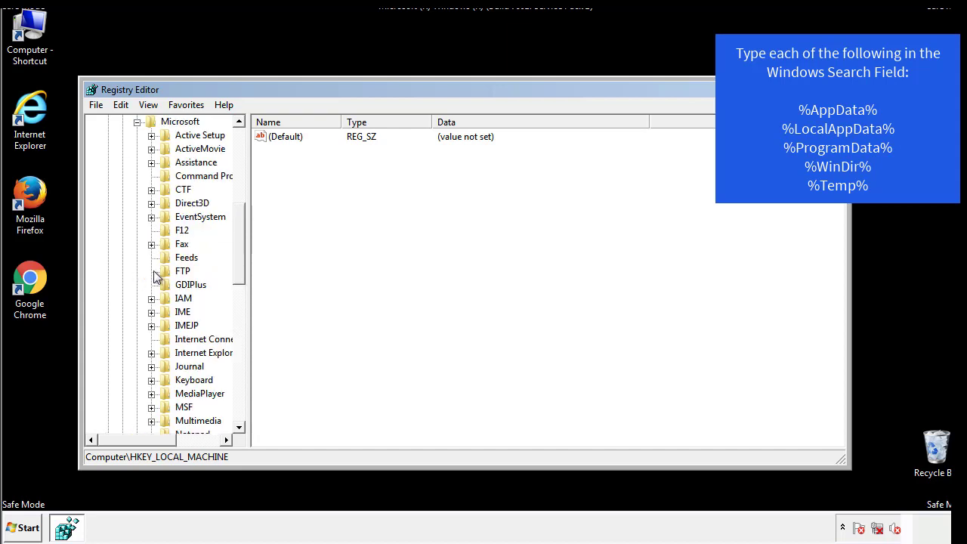
drag(237, 221, 238, 314)
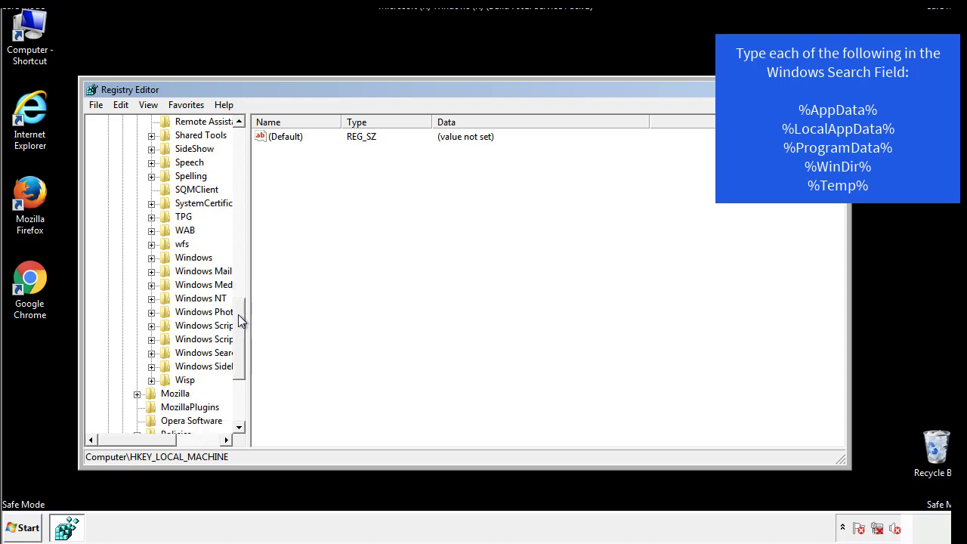
click(152, 257)
click(165, 271)
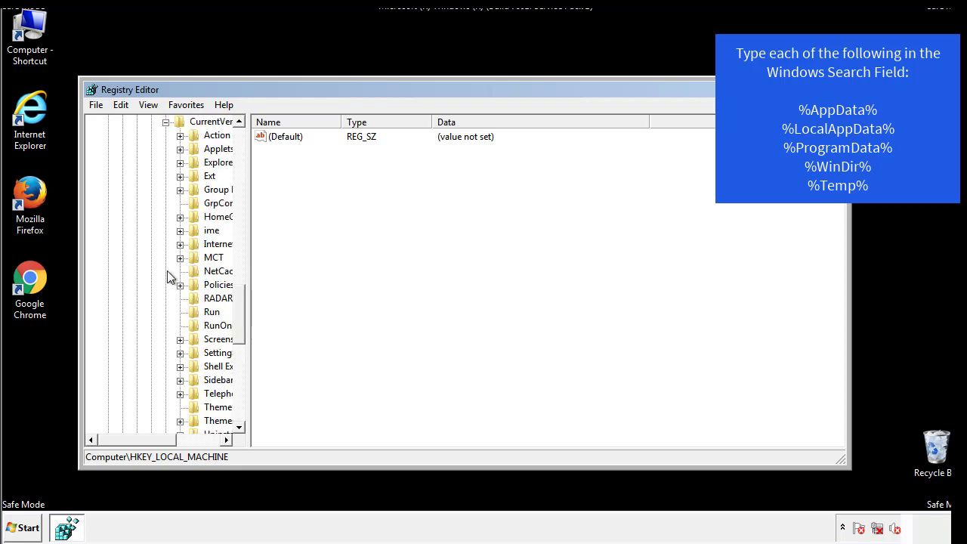
drag(146, 444, 170, 440)
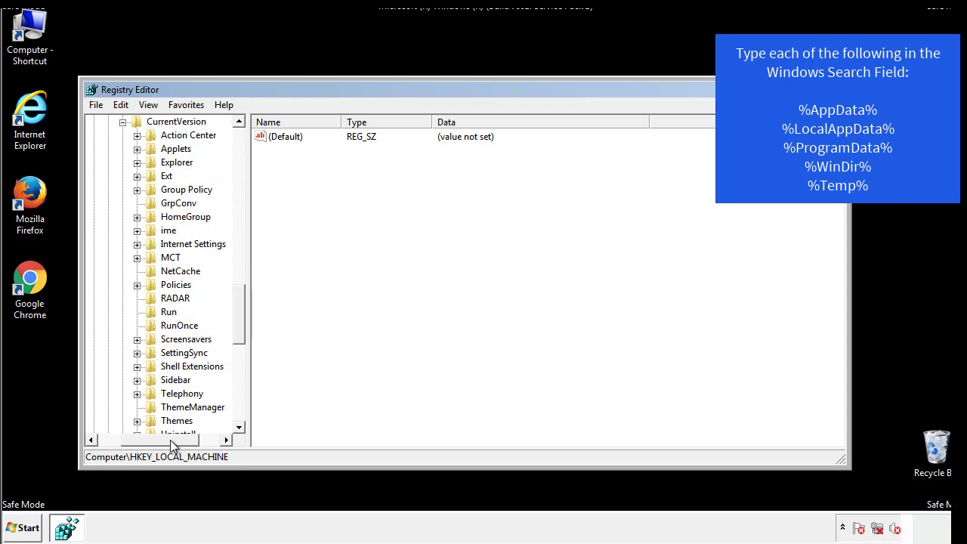
click(166, 311)
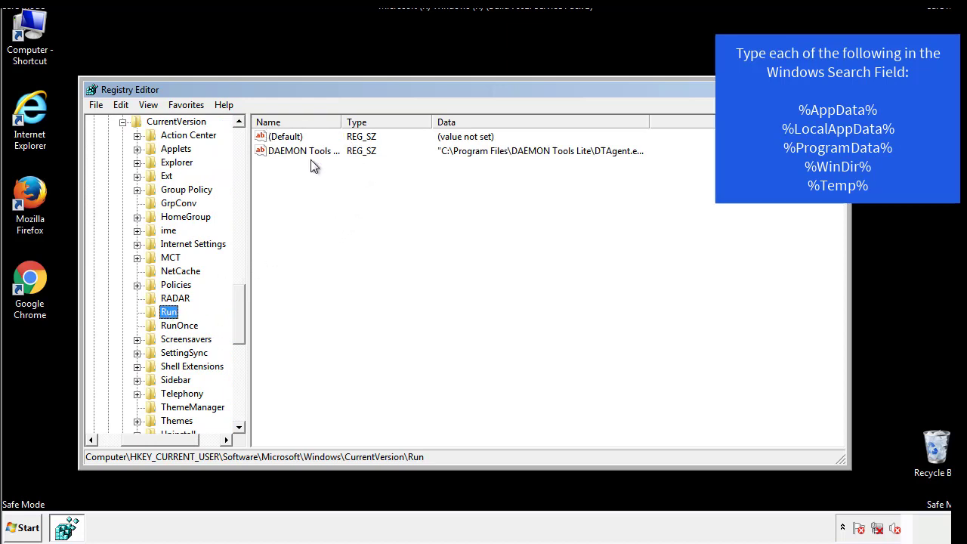
click(411, 176)
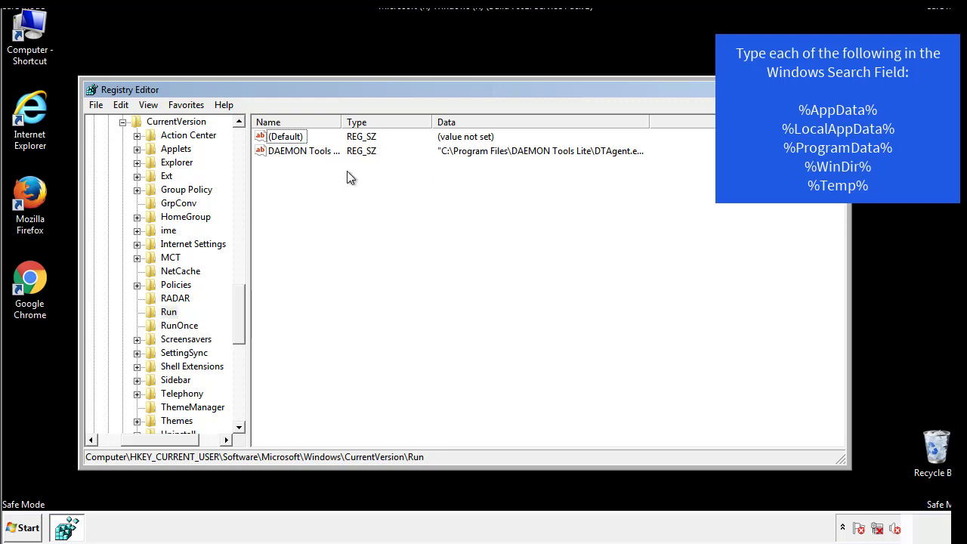
Collapse the Windows key under HKEY_CURRENT_USER\Software\Microsoft and return to the start of the registry tree.
drag(166, 438, 142, 439)
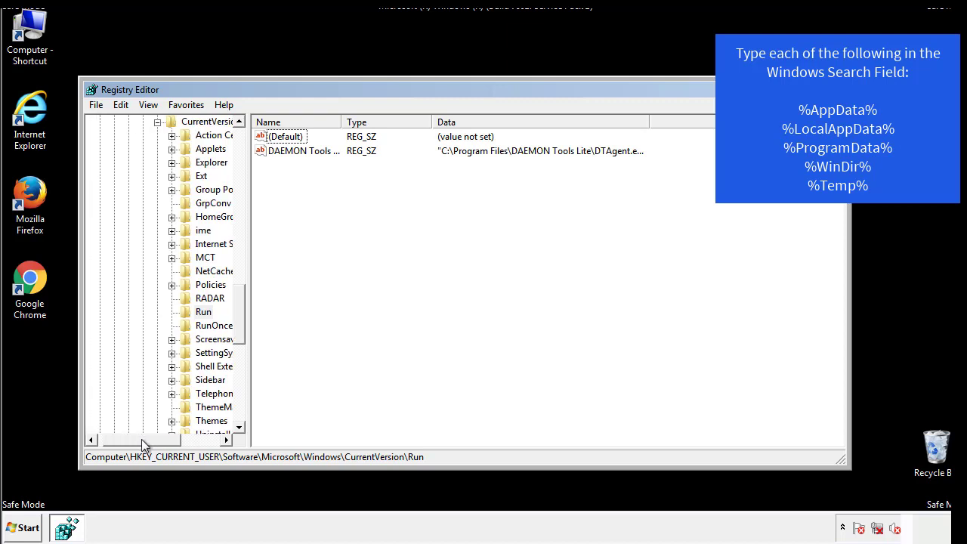
drag(245, 328, 238, 315)
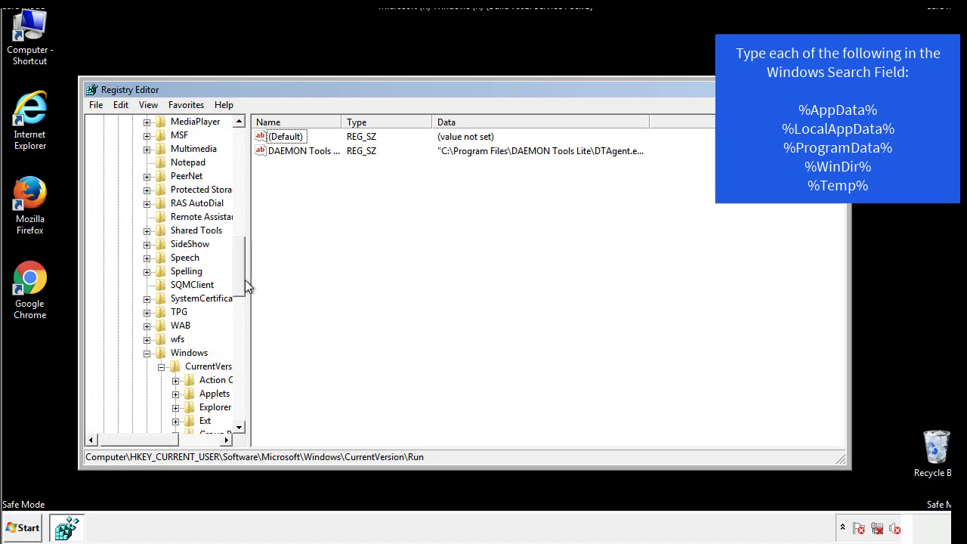
click(147, 353)
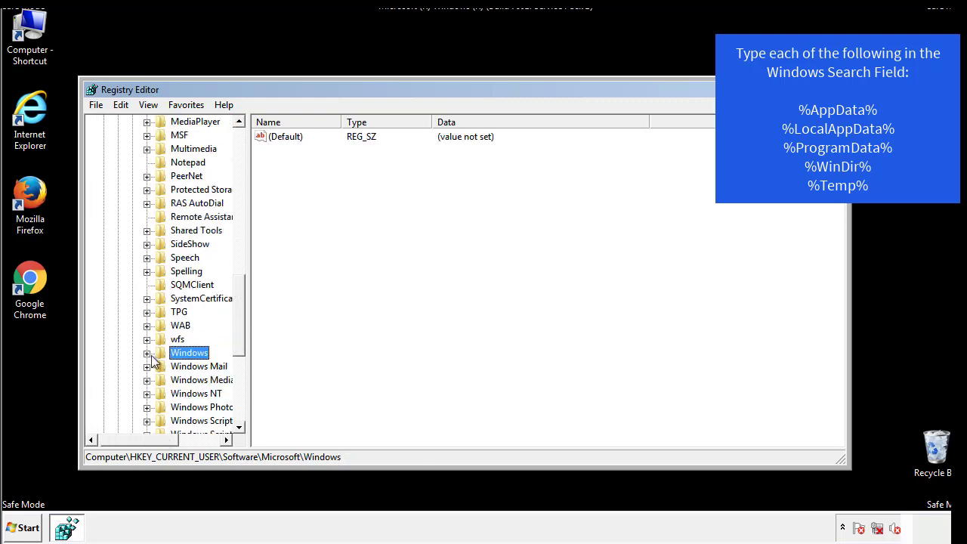
drag(242, 336, 243, 186)
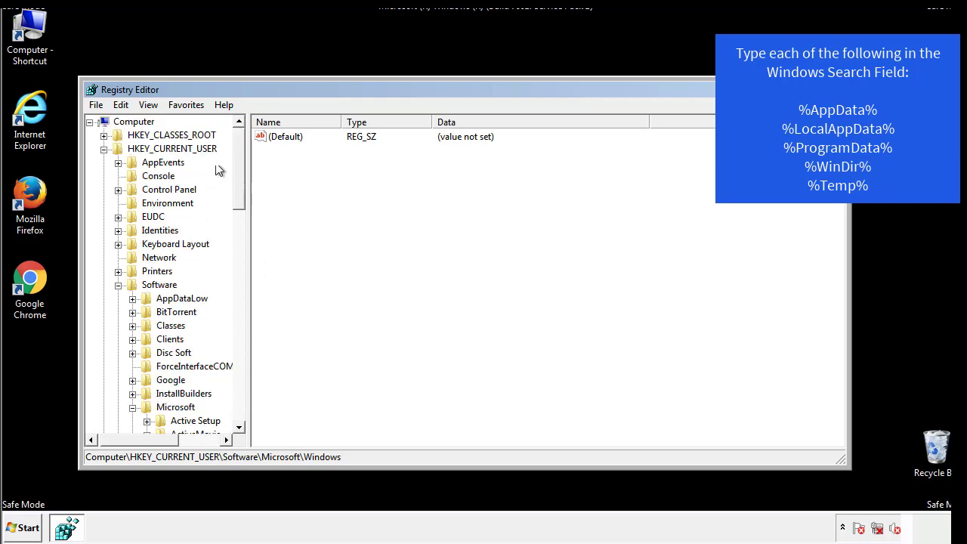
Search the registry keys, values and data for %temp%.
click(123, 106)
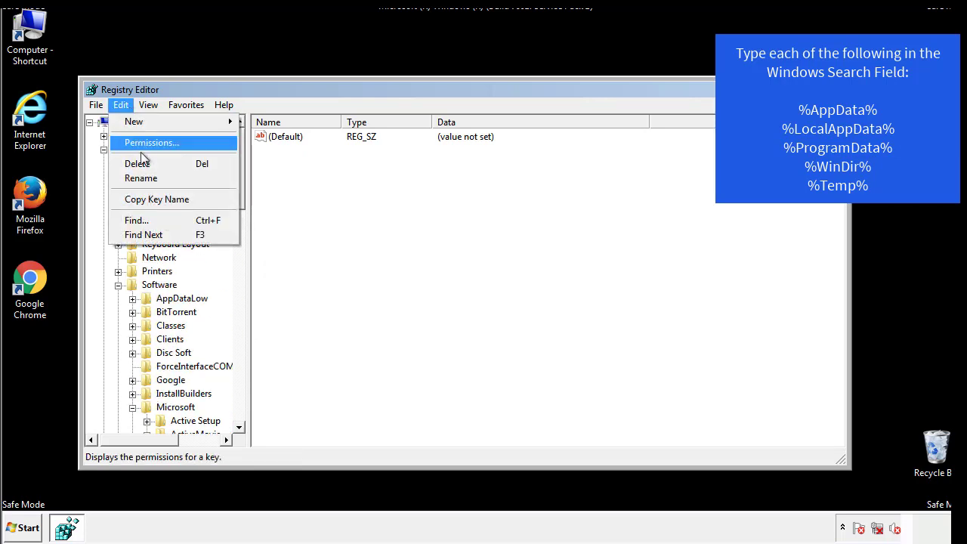
click(125, 219)
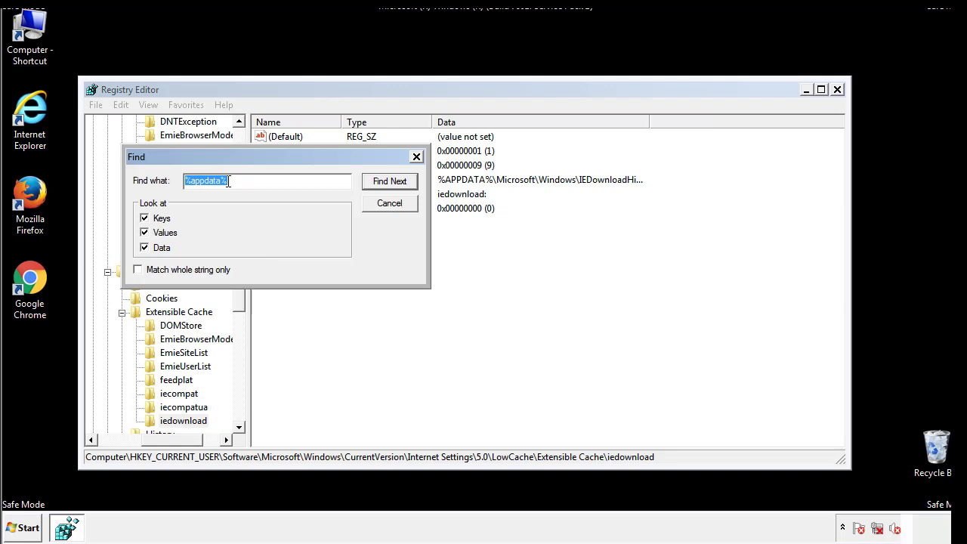
text(%temp%)
key(Return)
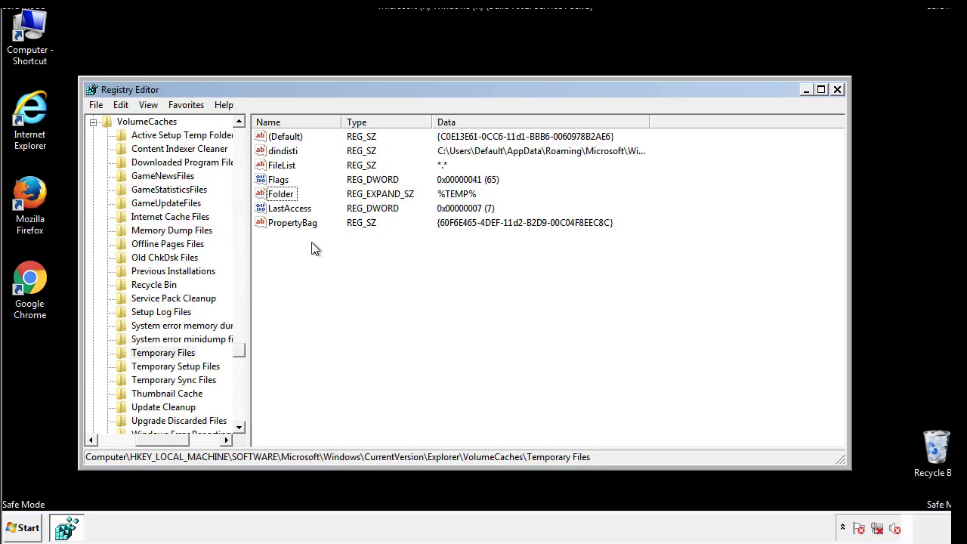
Delete all values in the VolumeCaches\Temporary Files key, including dindisti and Folder, and close the registry editor.
click(286, 219)
drag(286, 221, 276, 142)
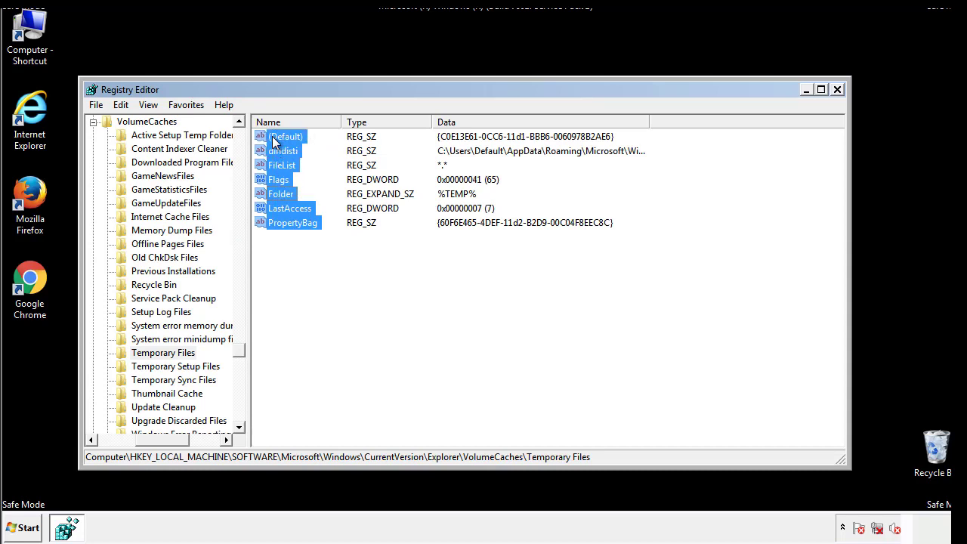
right_click(276, 142)
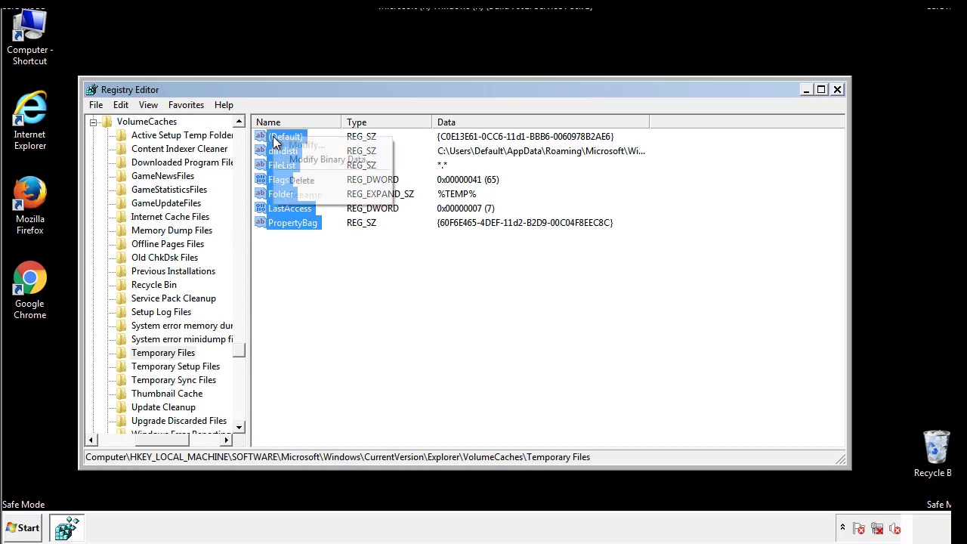
click(293, 180)
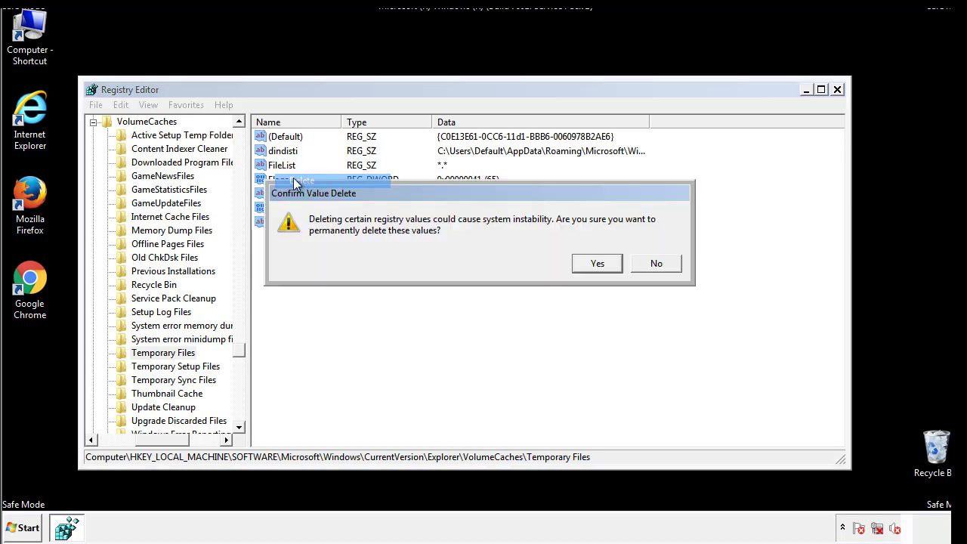
click(614, 262)
click(337, 186)
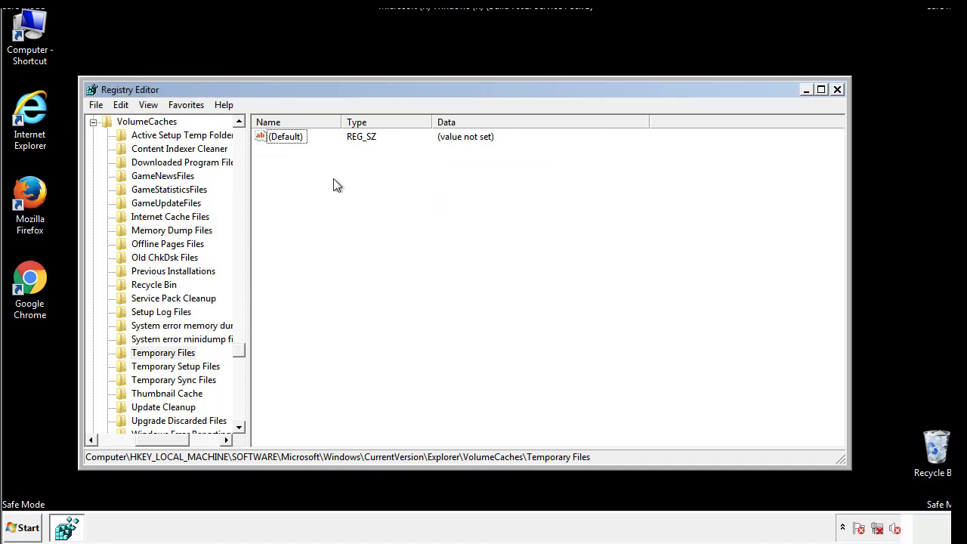
click(839, 89)
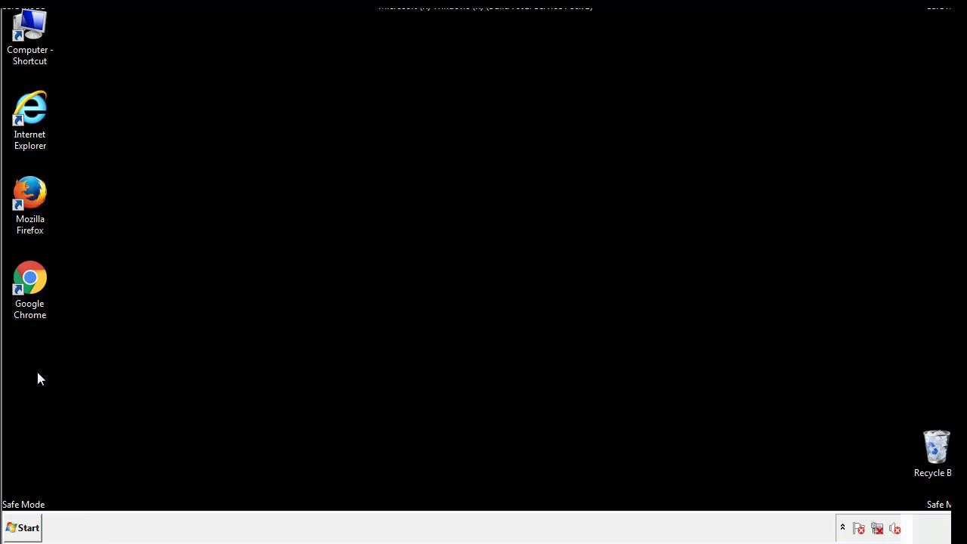
Search Windows for msconfig and launch System Configuration.
click(18, 530)
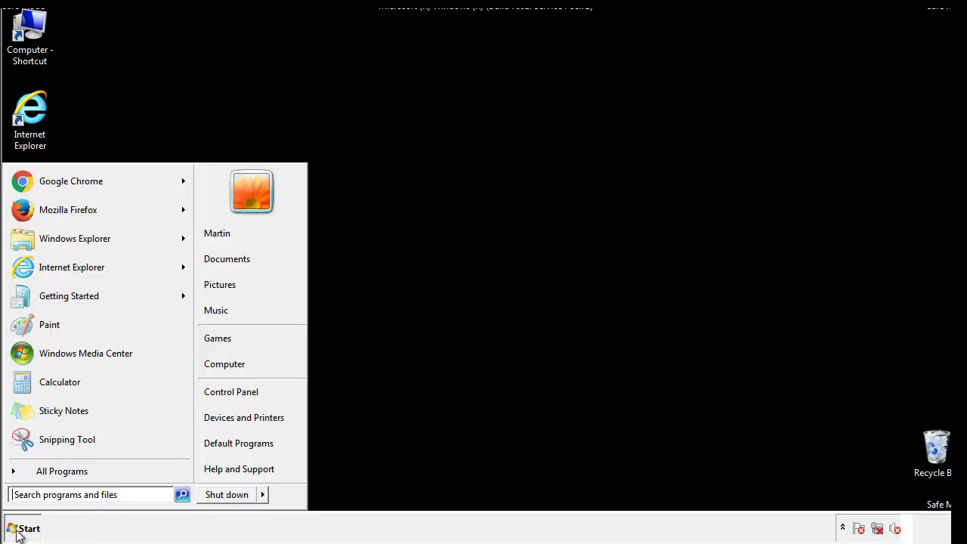
click(52, 494)
text(mscon)
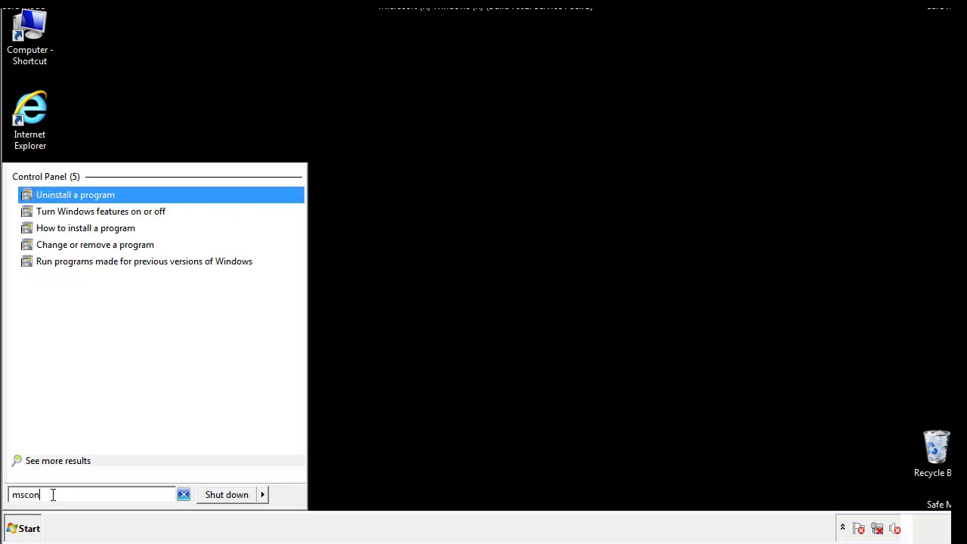
text(fig)
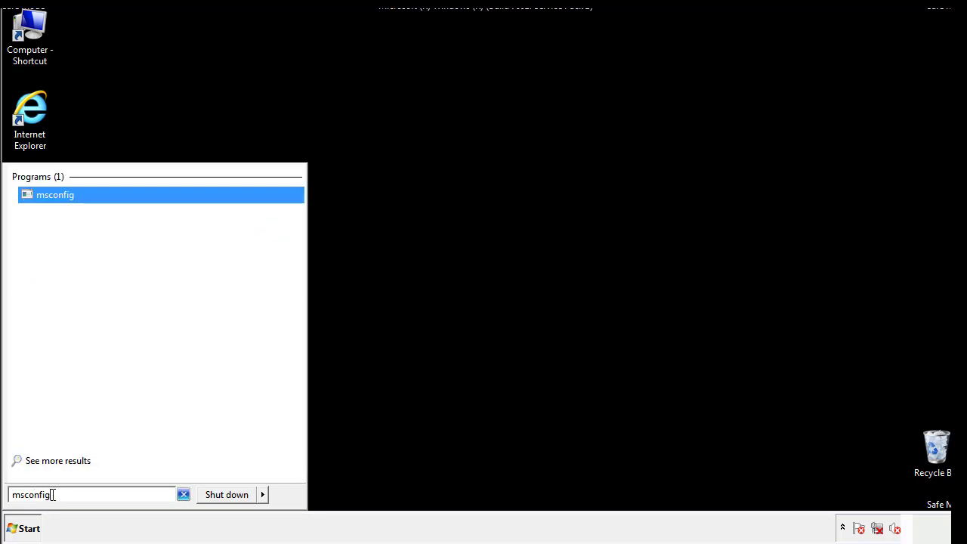
key(Return)
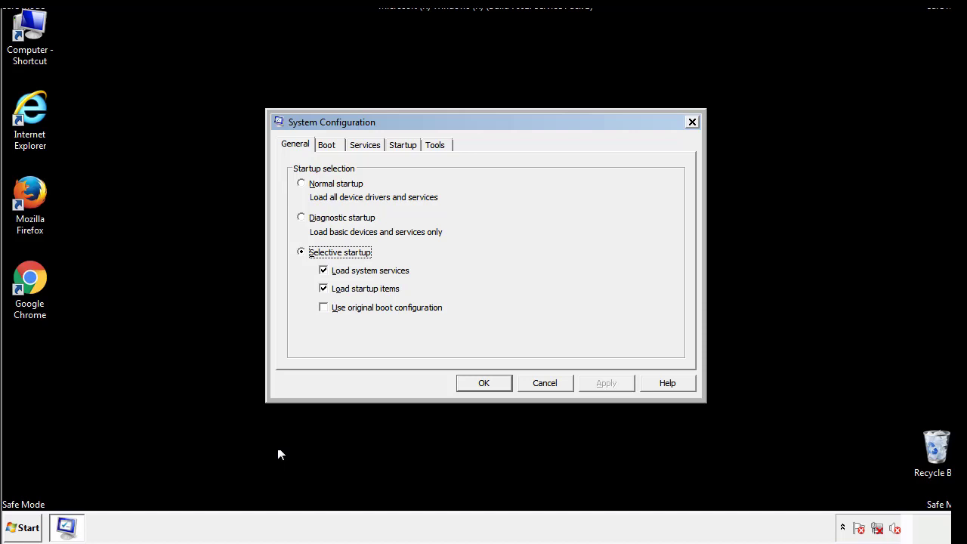
Disable Safe boot in the Windows 7 boot options, apply the change and restart the computer.
click(327, 144)
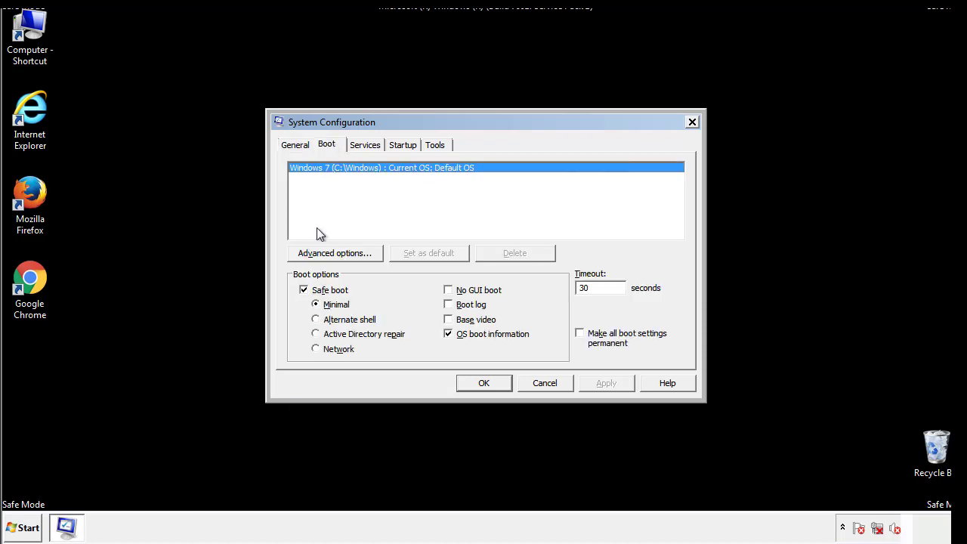
click(305, 289)
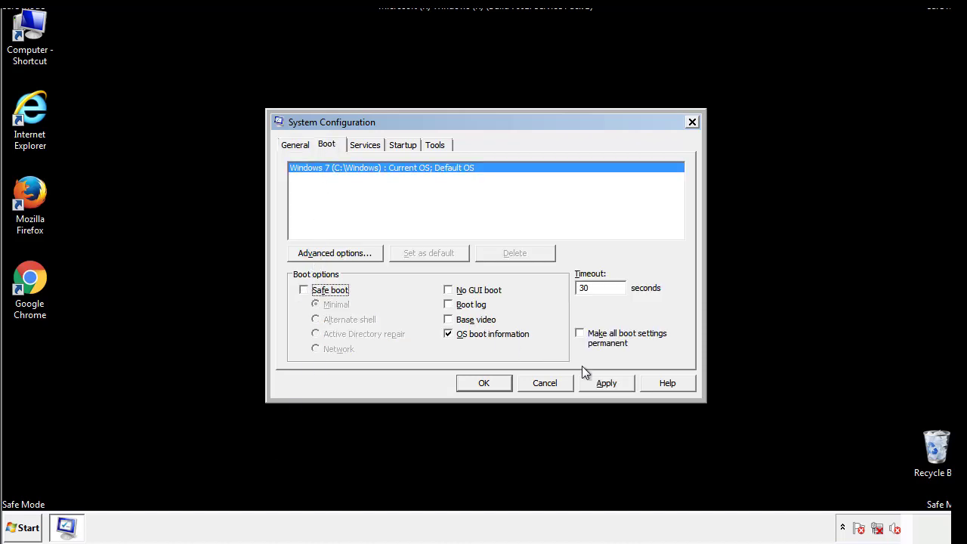
click(608, 382)
click(483, 383)
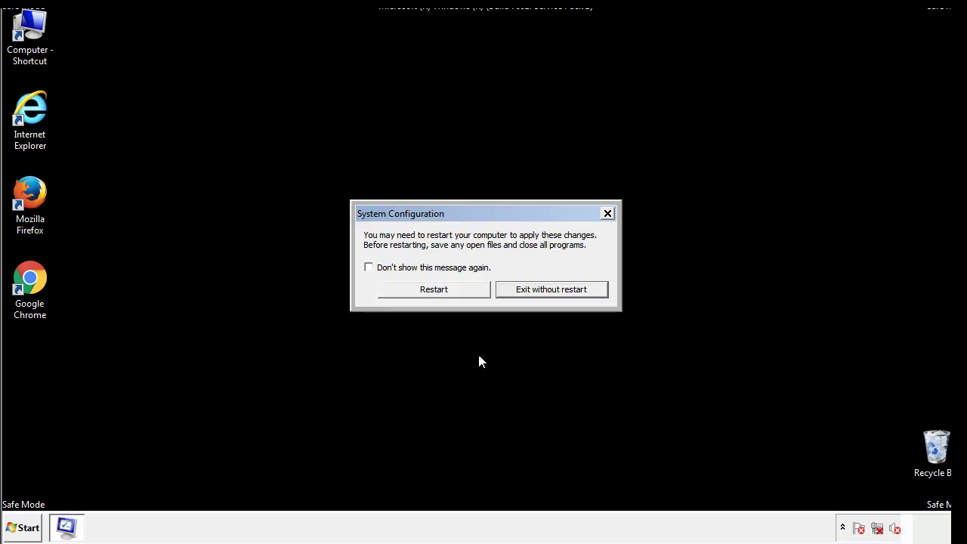
click(447, 294)
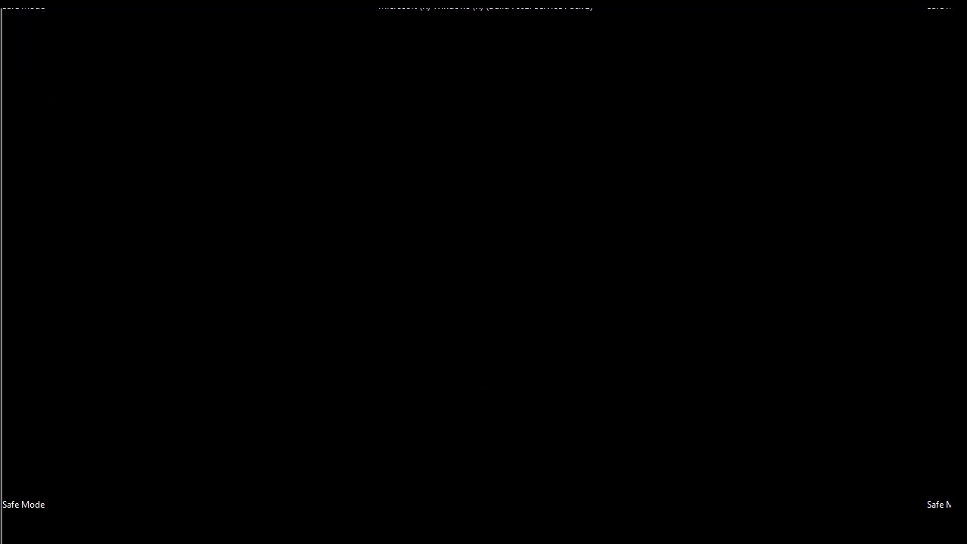